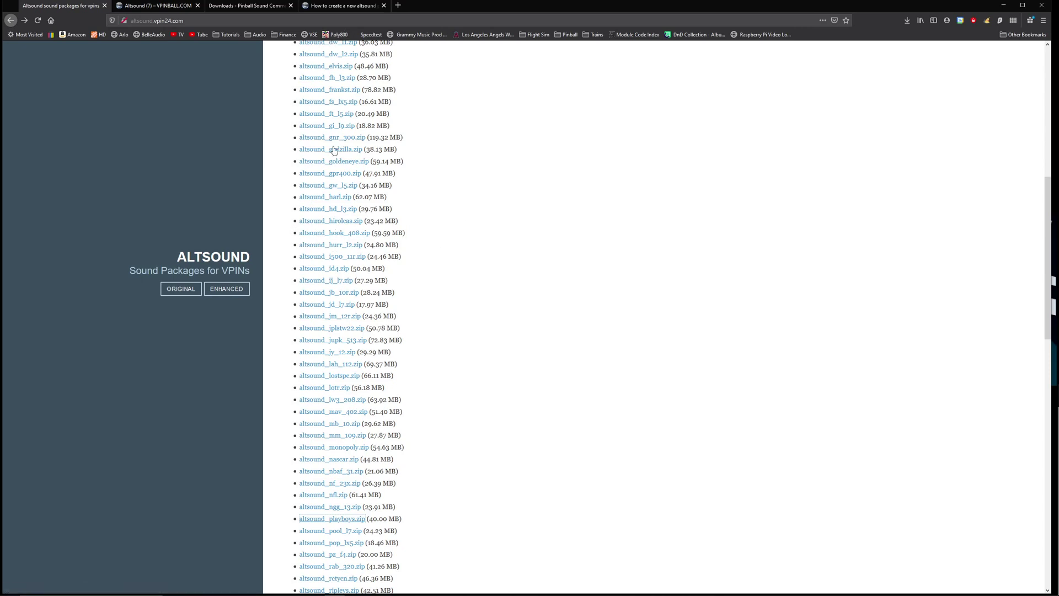
# - Browse the list of original Altsound packages on altsound.vpin24.com and switch to the enhanced packages
pyautogui.scroll(-7, 449, 217)
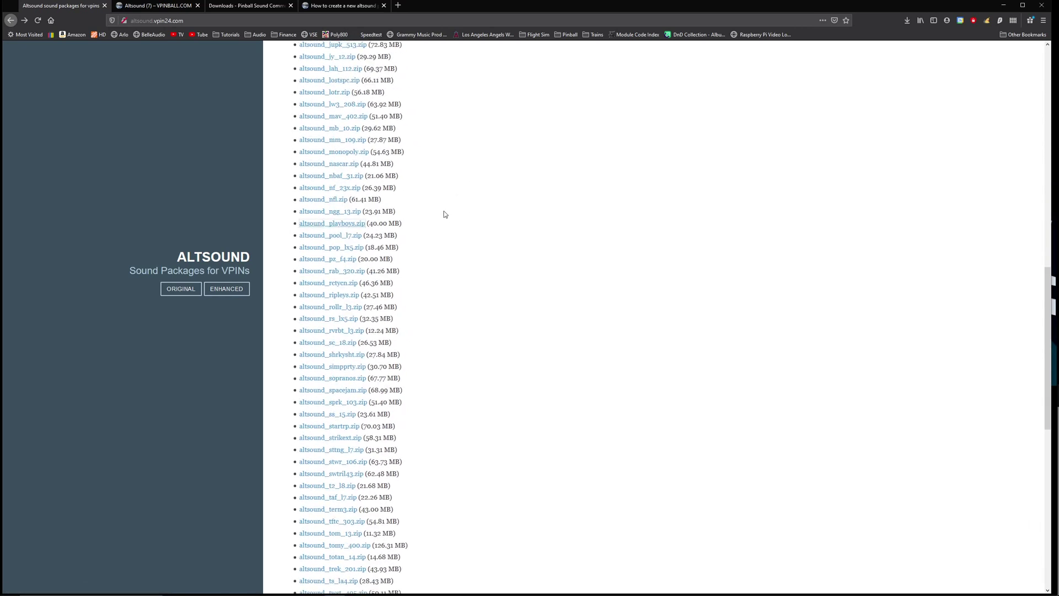
pyautogui.click(226, 288)
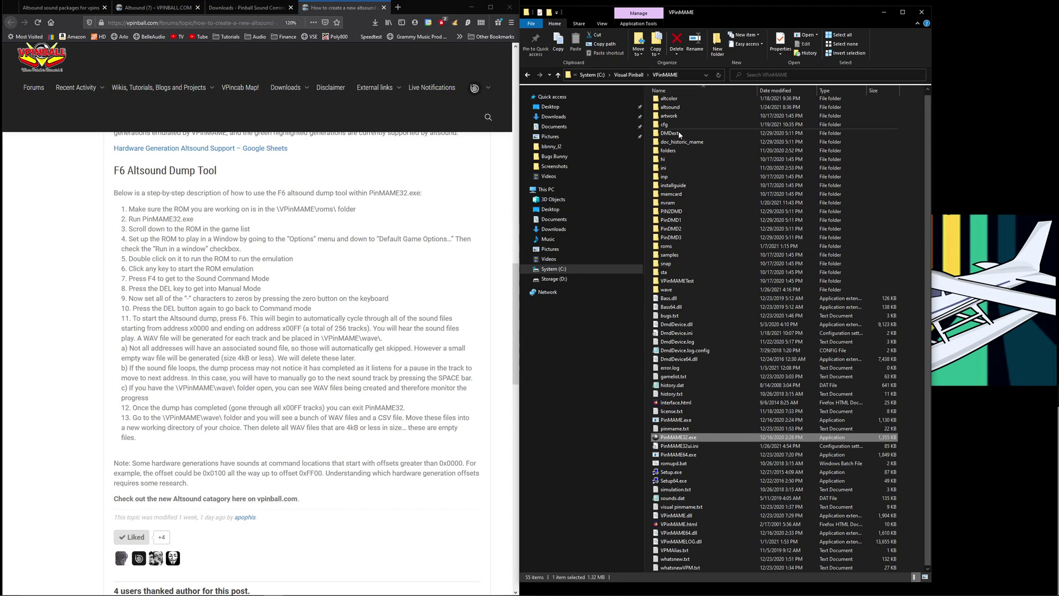
# - Look through the VPinMAME roms folder for the bttf_a27.zip ROM
pyautogui.scroll(1, 662, 104)
pyautogui.doubleClick(667, 250)
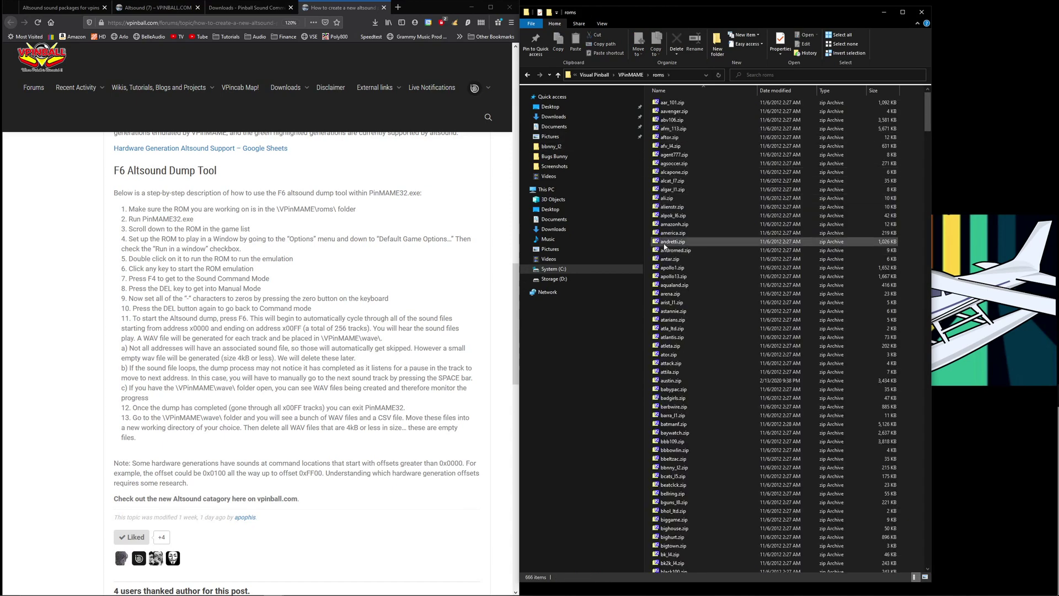
pyautogui.scroll(-13, 657, 376)
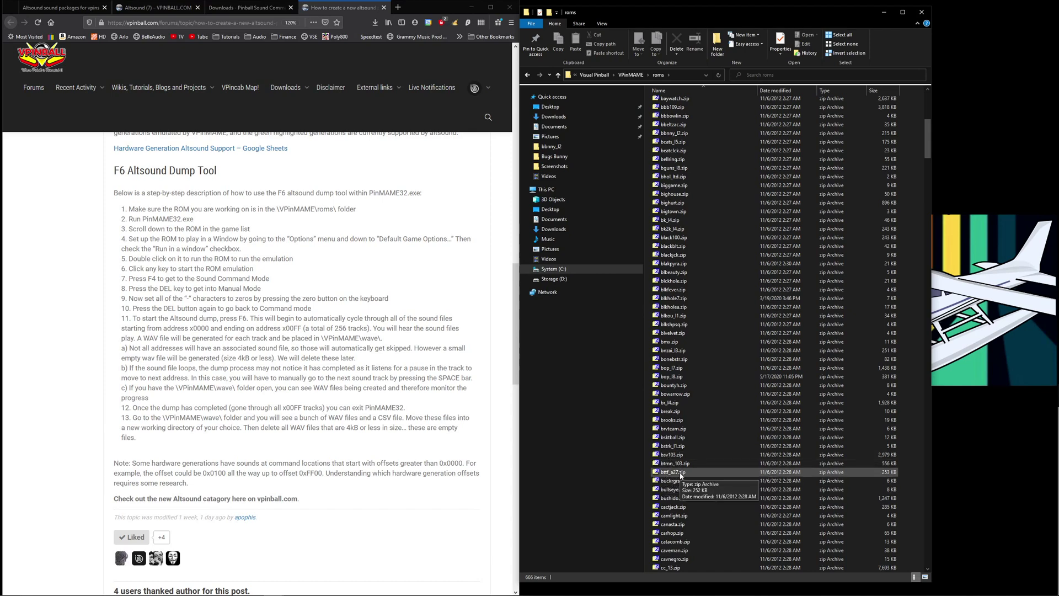
# - Return to the VPinMAME folder, launch PinMAME32.exe and maximize its window
pyautogui.click(559, 76)
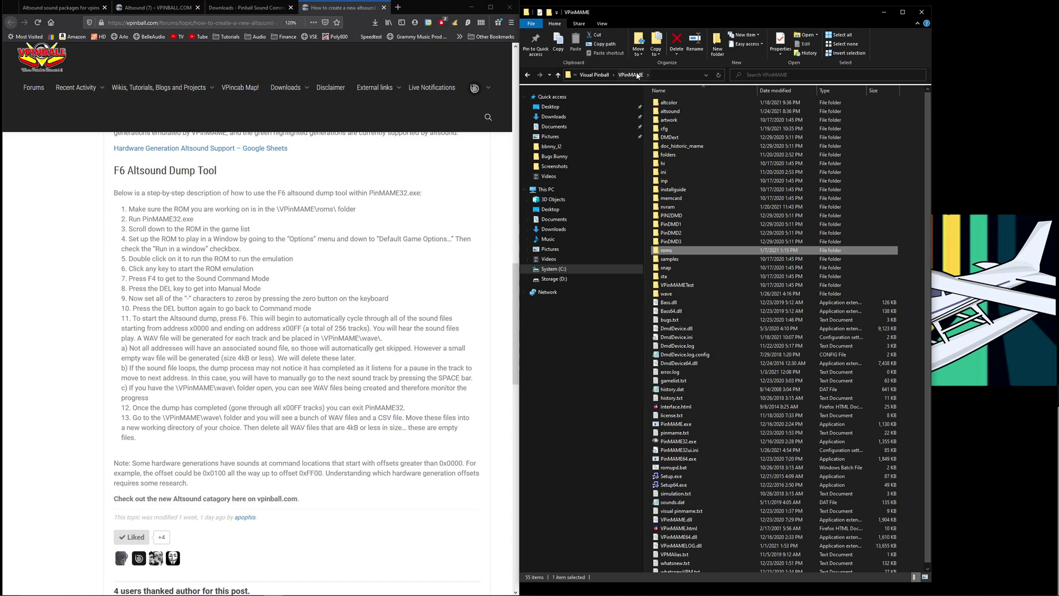
pyautogui.scroll(-3, 718, 221)
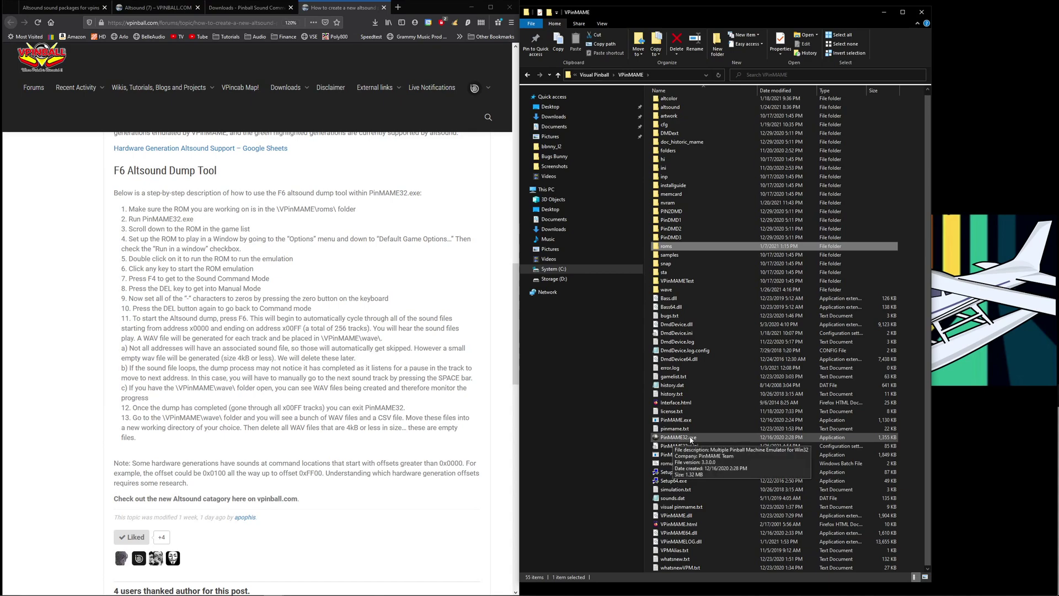
pyautogui.doubleClick(677, 438)
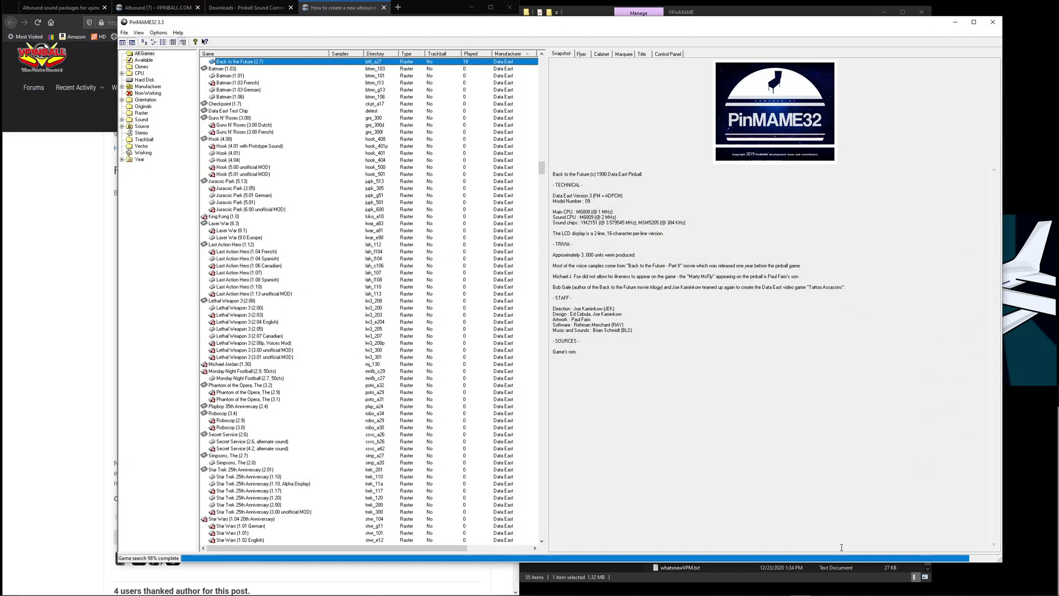
pyautogui.click(976, 22)
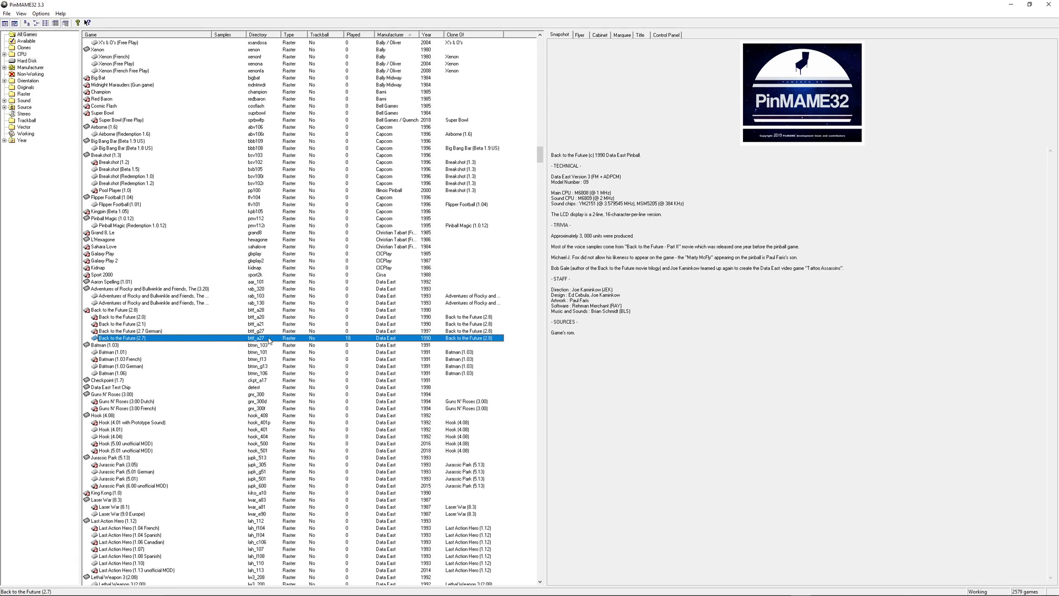
# - Run the Back to the Future (2.7) ROM, place its window beside the instructions, and start the emulation
pyautogui.doubleClick(202, 337)
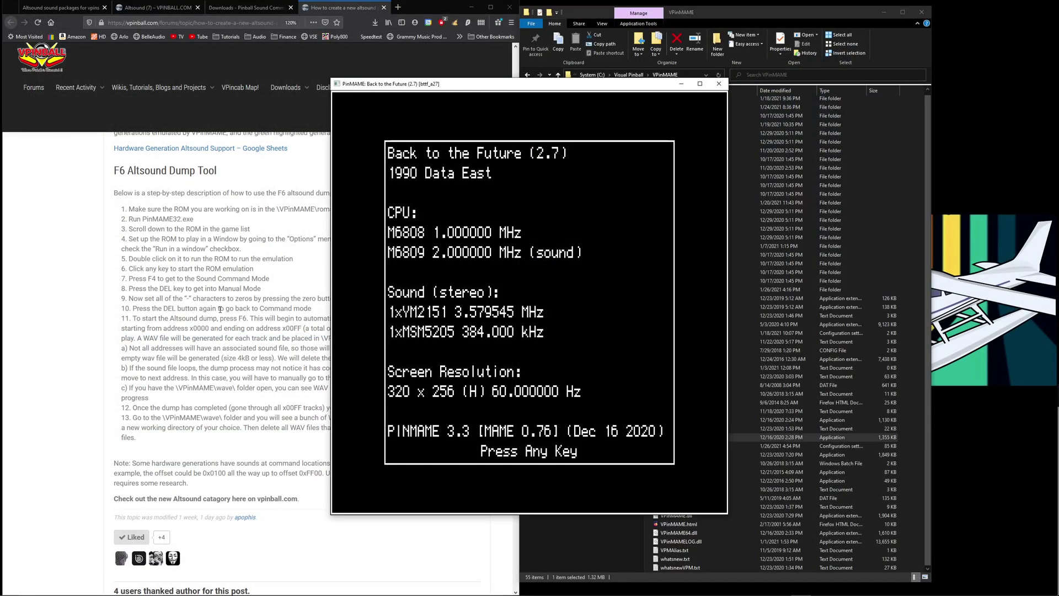
pyautogui.moveTo(492, 90); pyautogui.dragTo(690, 86)
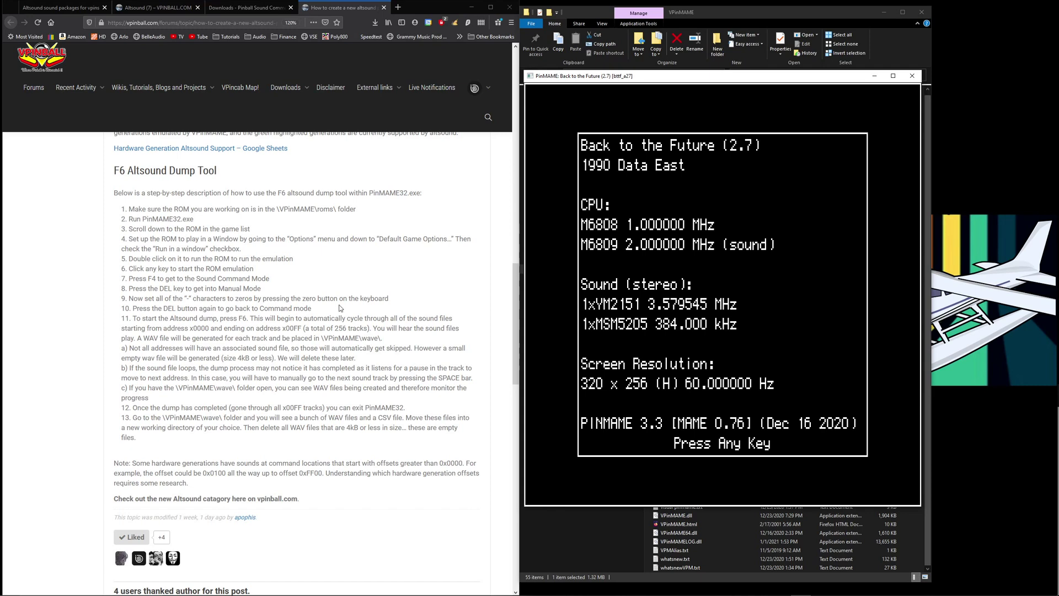
pyautogui.click(148, 289)
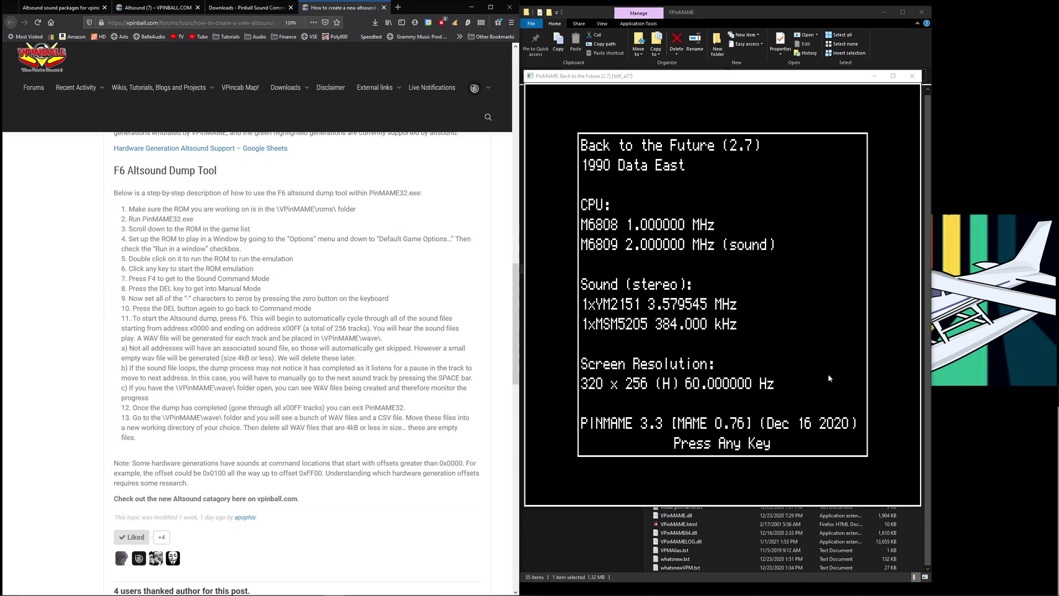
pyautogui.click(765, 392)
pyautogui.press('Return')
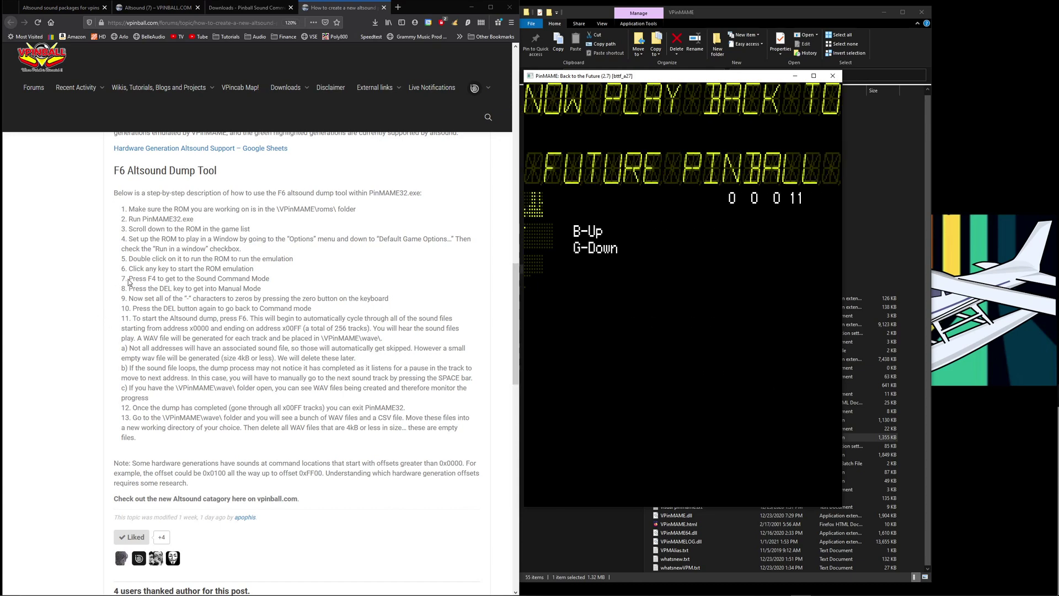
# - Enter Sound Command Mode, fill all twelve manual-mode characters with zeros, and return to command mode
pyautogui.press('F4')
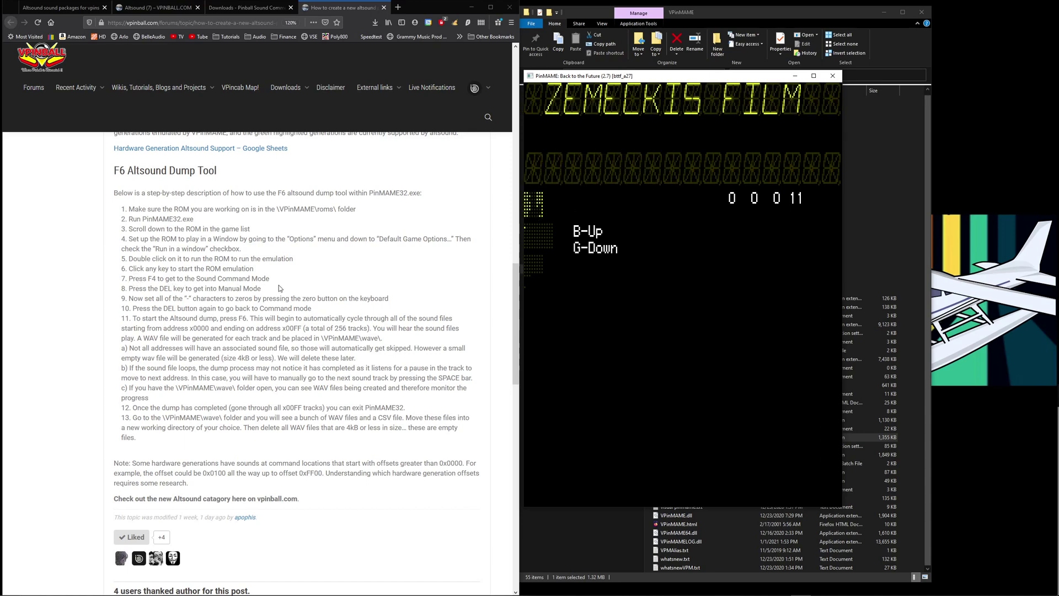
pyautogui.press('F4')
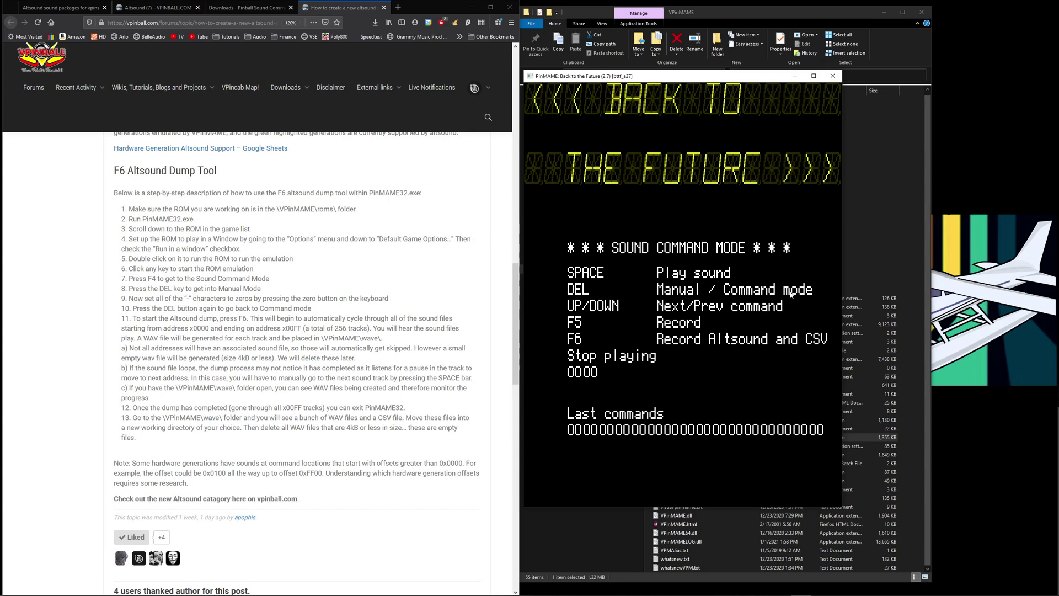
pyautogui.press('Delete')
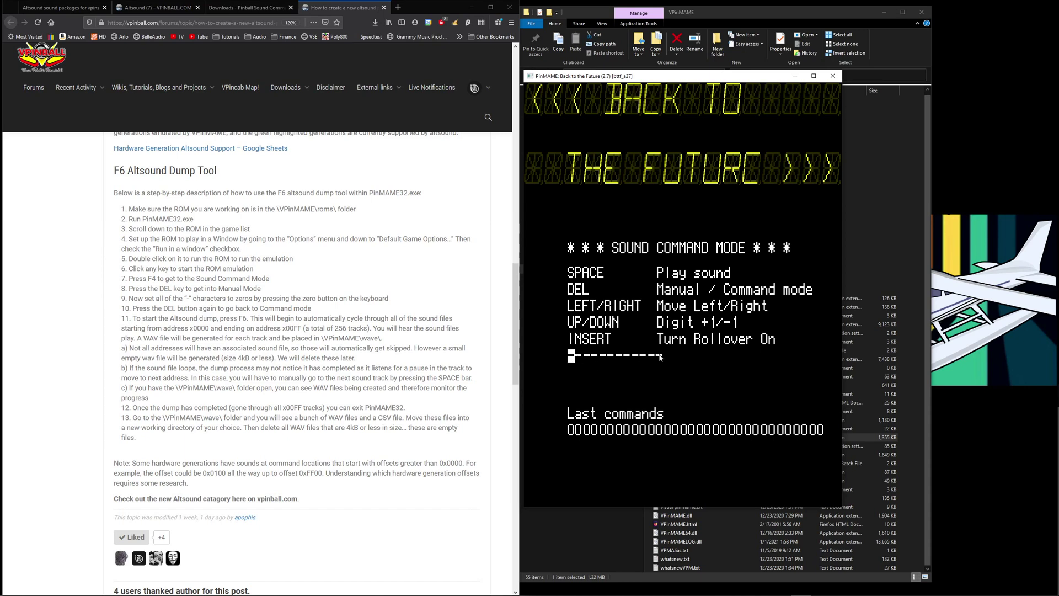
pyautogui.write('000000000000')
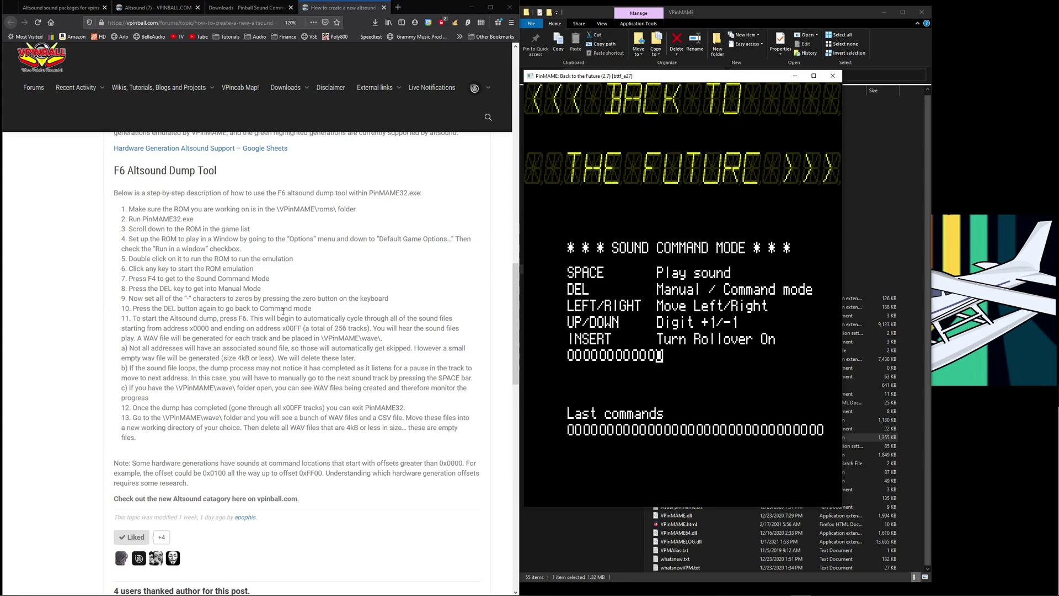
pyautogui.press('Delete')
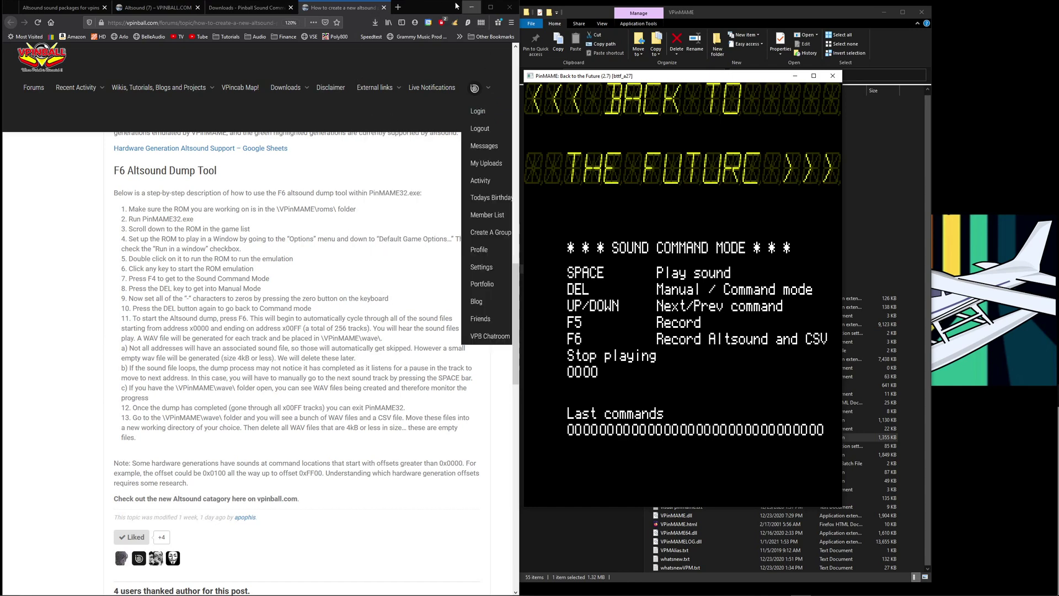
# - Check the contents of the wave folder inside VPinMAME
pyautogui.click(869, 12)
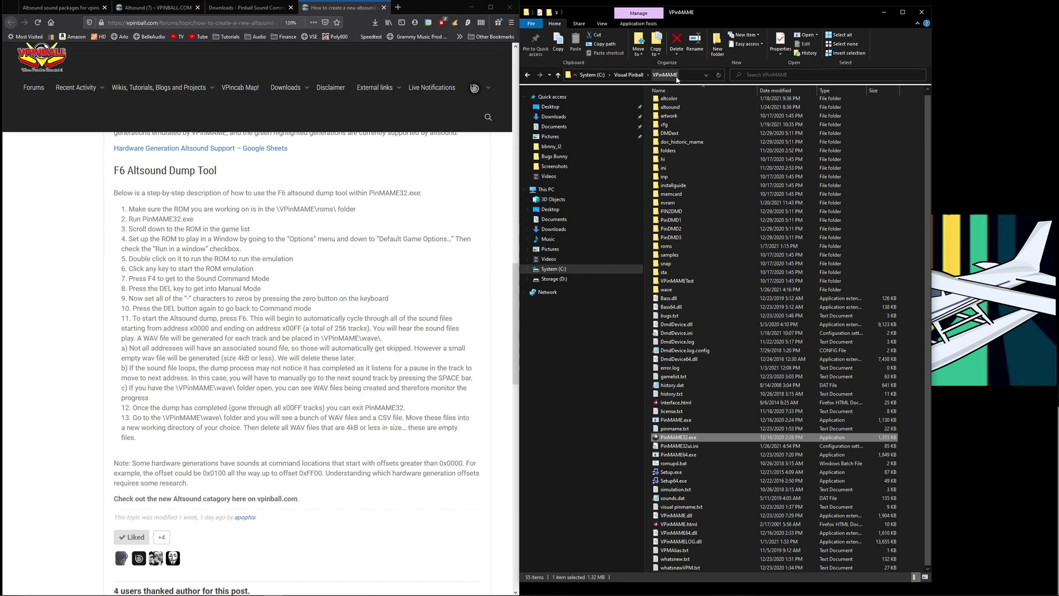
pyautogui.doubleClick(666, 290)
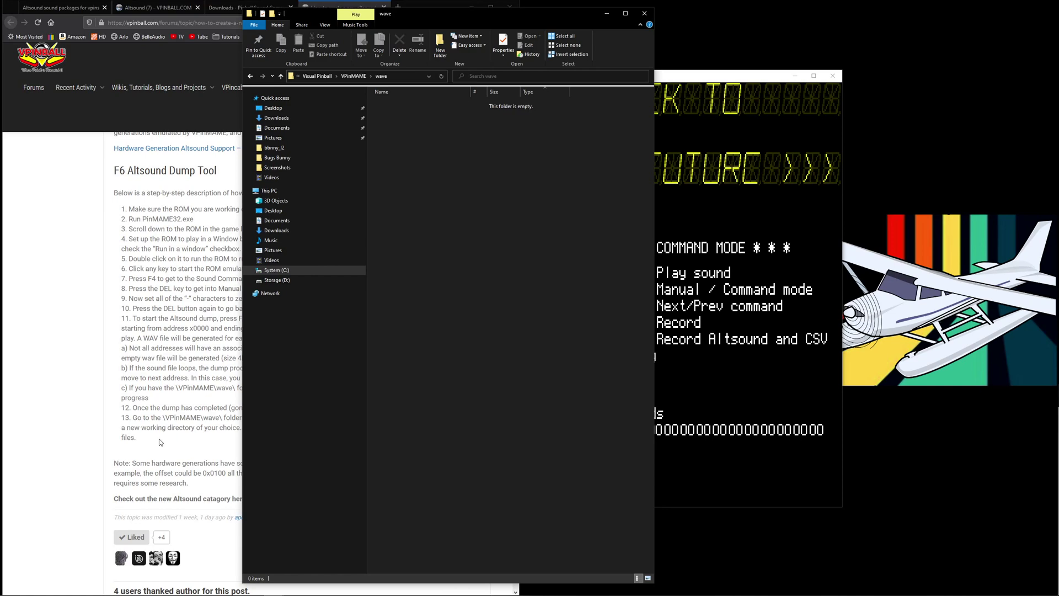
pyautogui.hotkey('alt', 'F4')
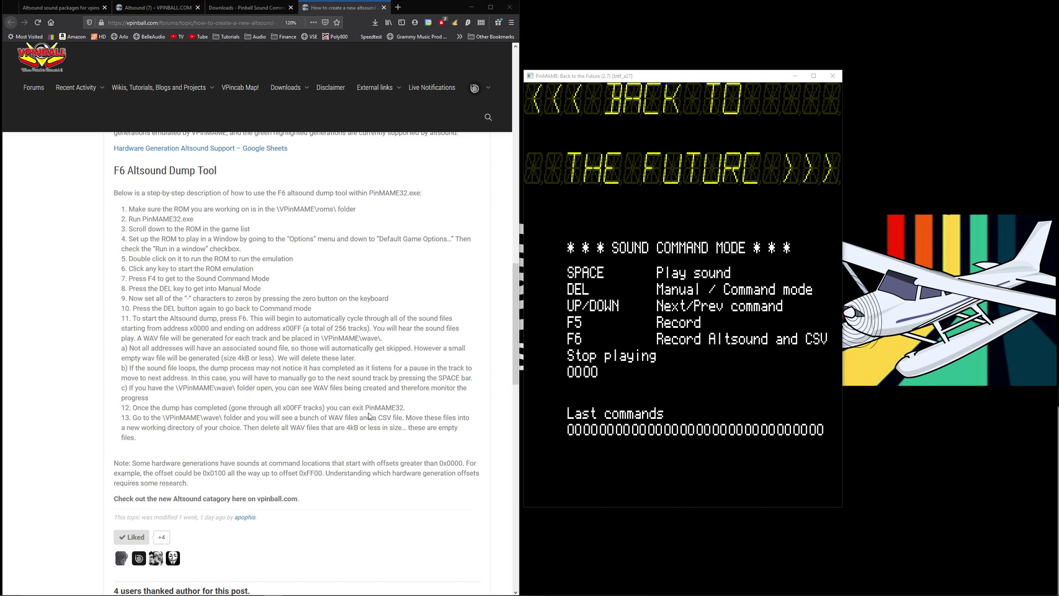
# - Record Altsound and CSV for bttf_a27 into the wave folder, dumping sounds 0x0000 to 0x0005
pyautogui.click(536, 192)
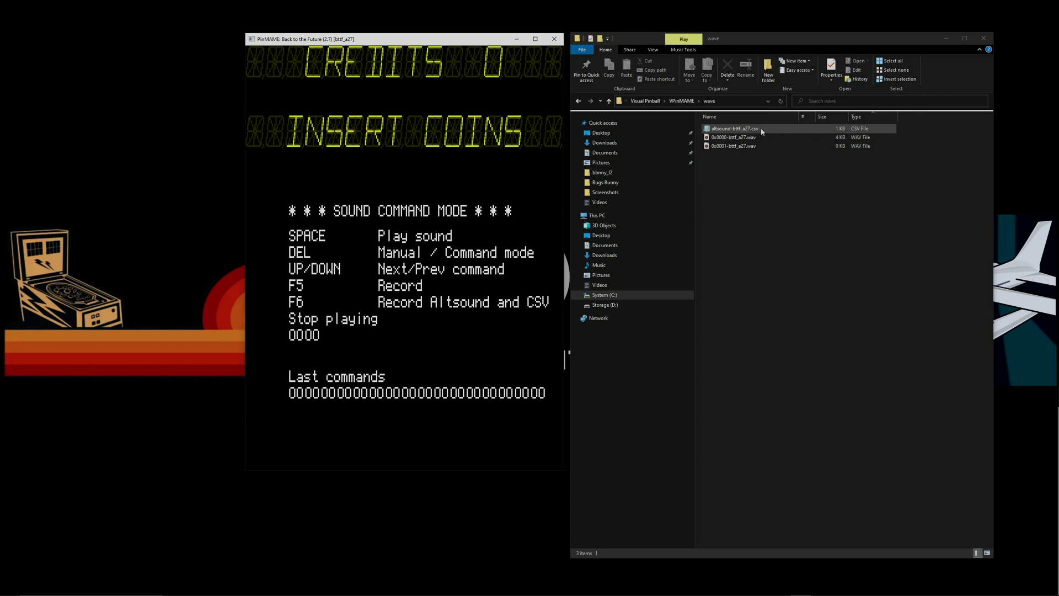
pyautogui.click(735, 139)
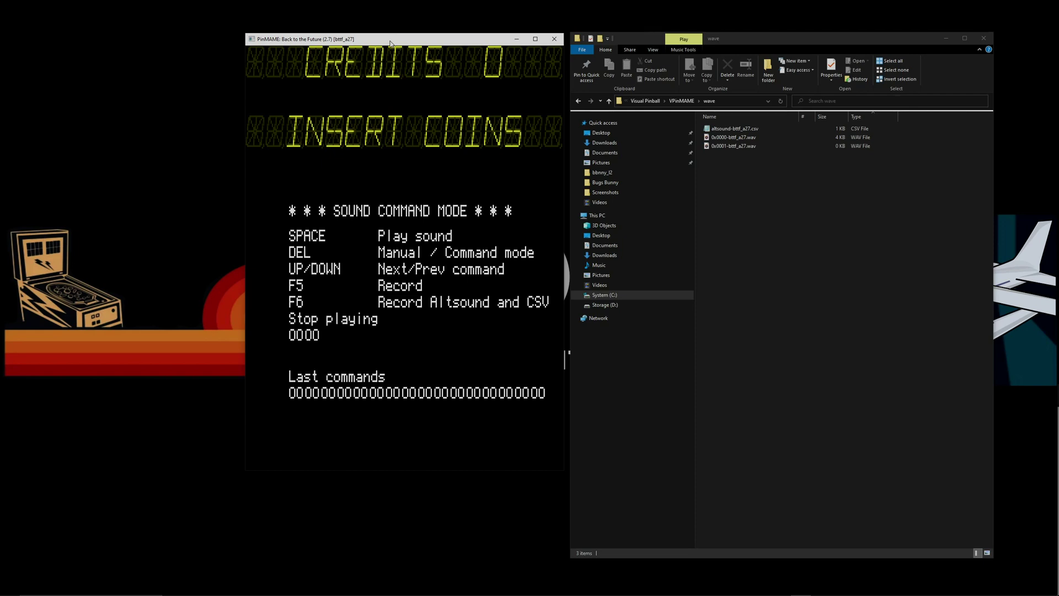
pyautogui.press('Delete')
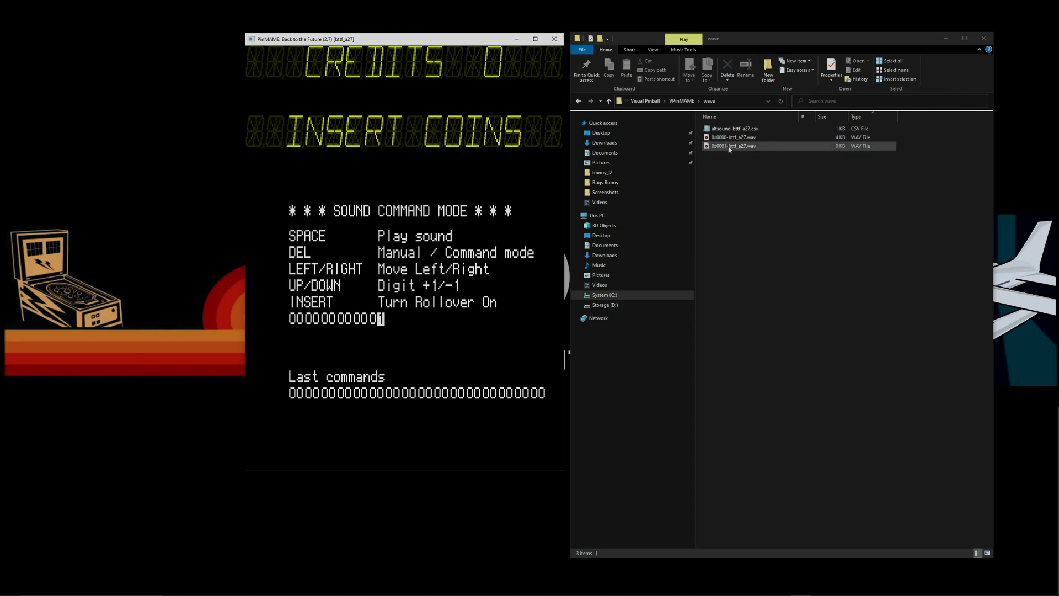
pyautogui.press('Delete')
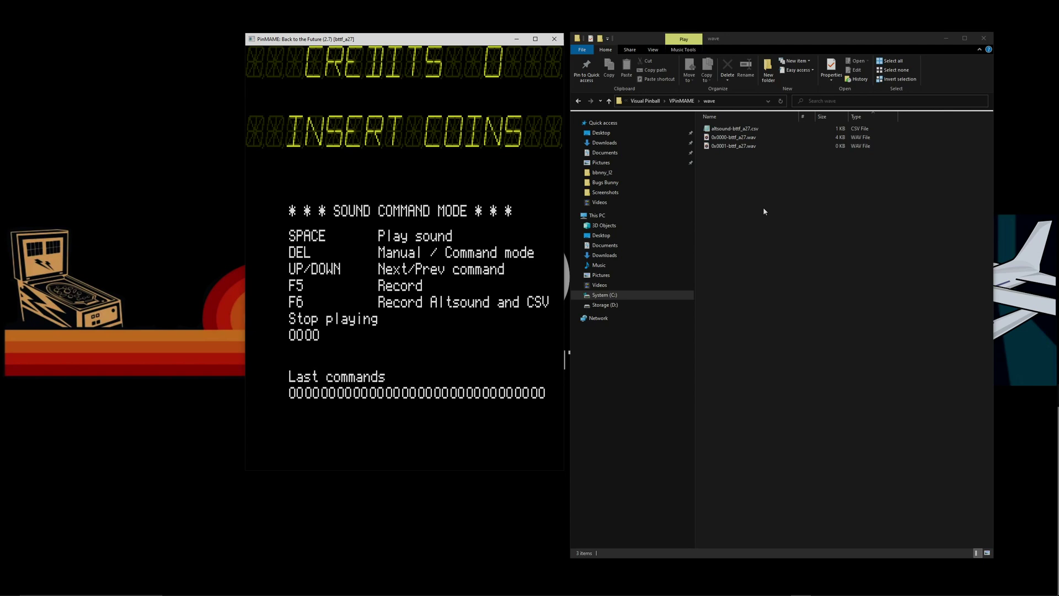
pyautogui.press('Delete')
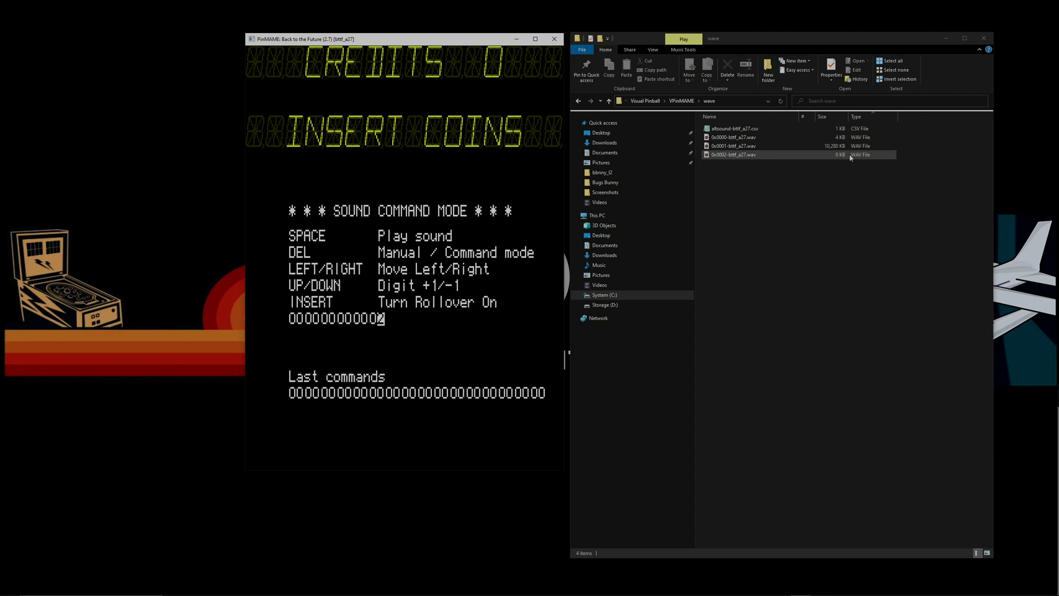
pyautogui.press('Delete')
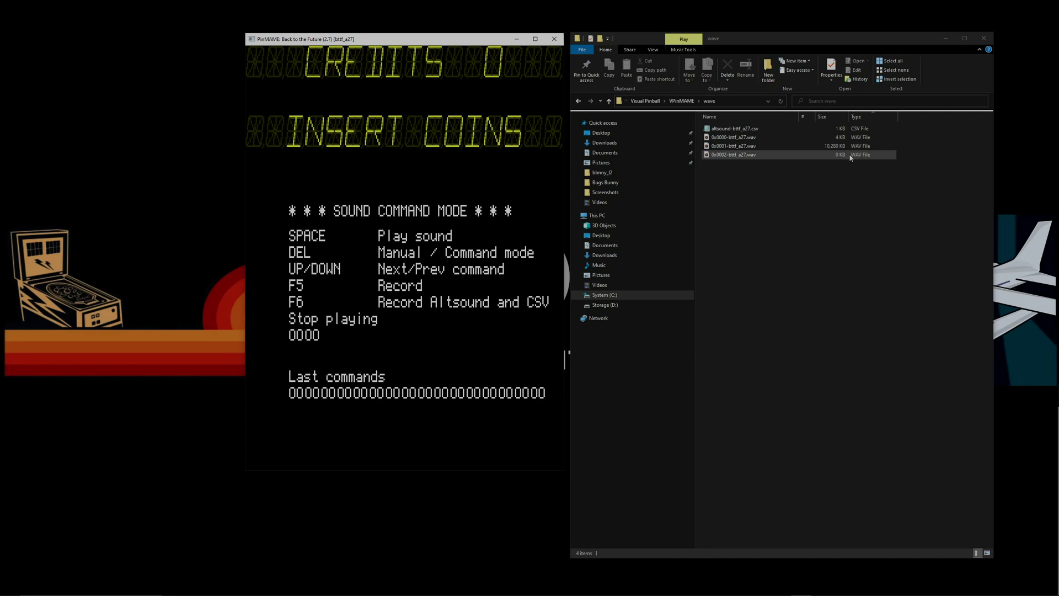
pyautogui.press('Delete')
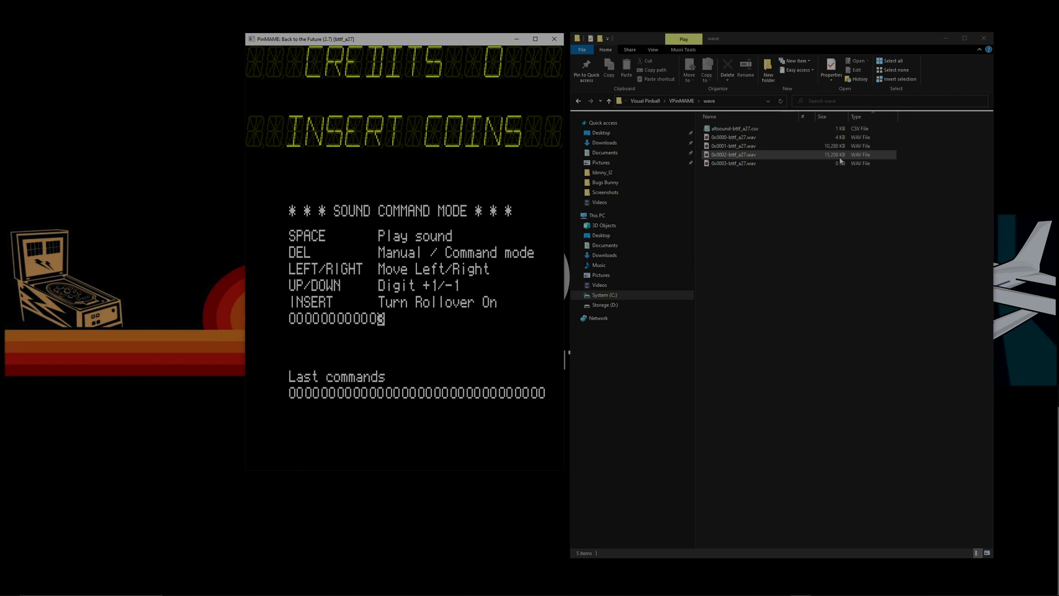
pyautogui.press('Delete')
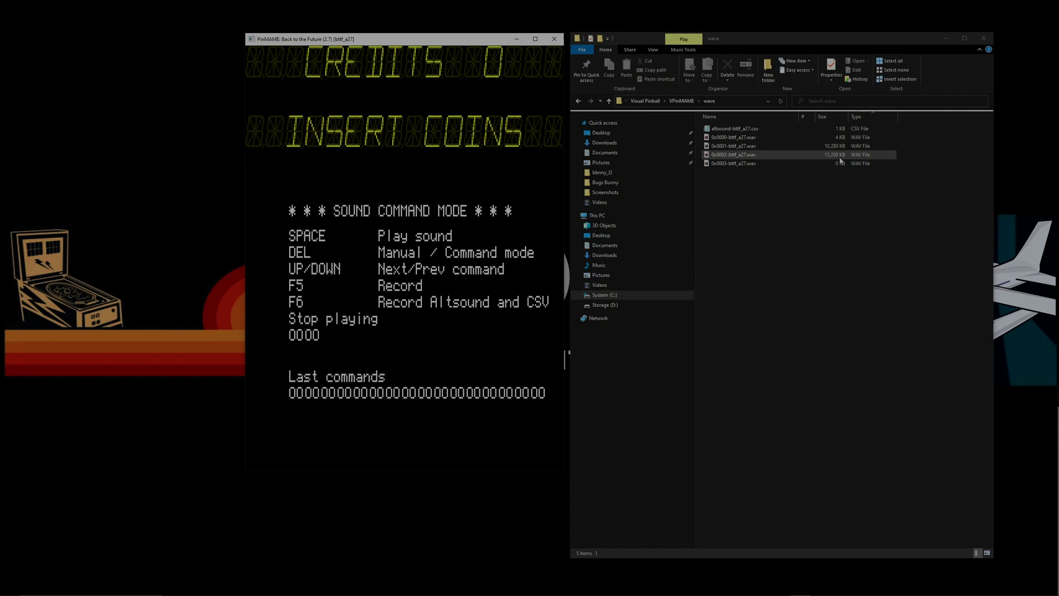
pyautogui.press('Delete')
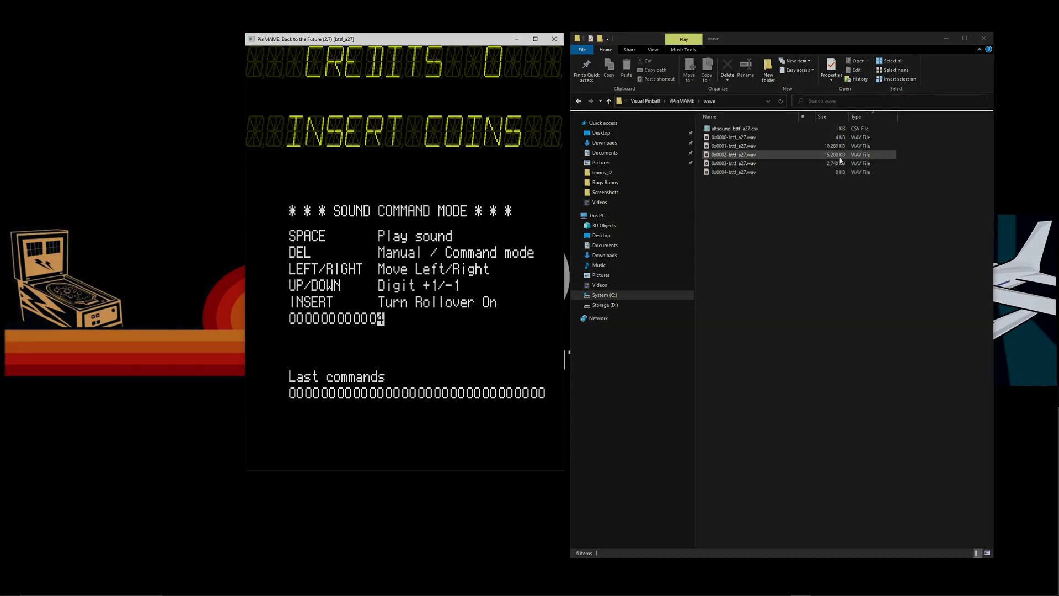
pyautogui.press('Delete')
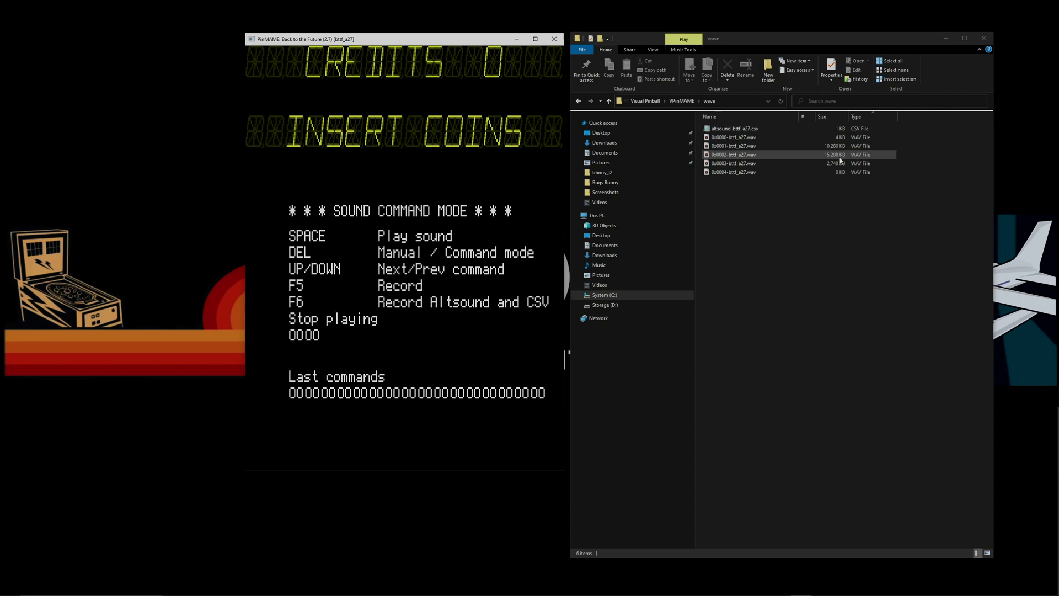
pyautogui.press('Delete')
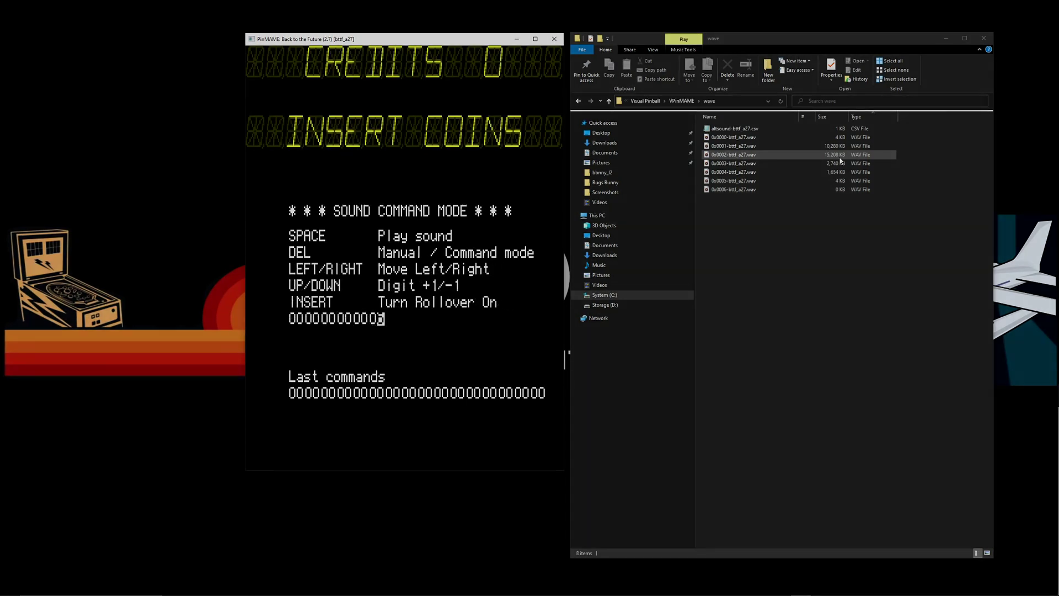
# - Continue the Altsound dump of bttf_a27 through sounds 0x0006 to 0x000D, advancing past tracks that loop
pyautogui.press('Up')
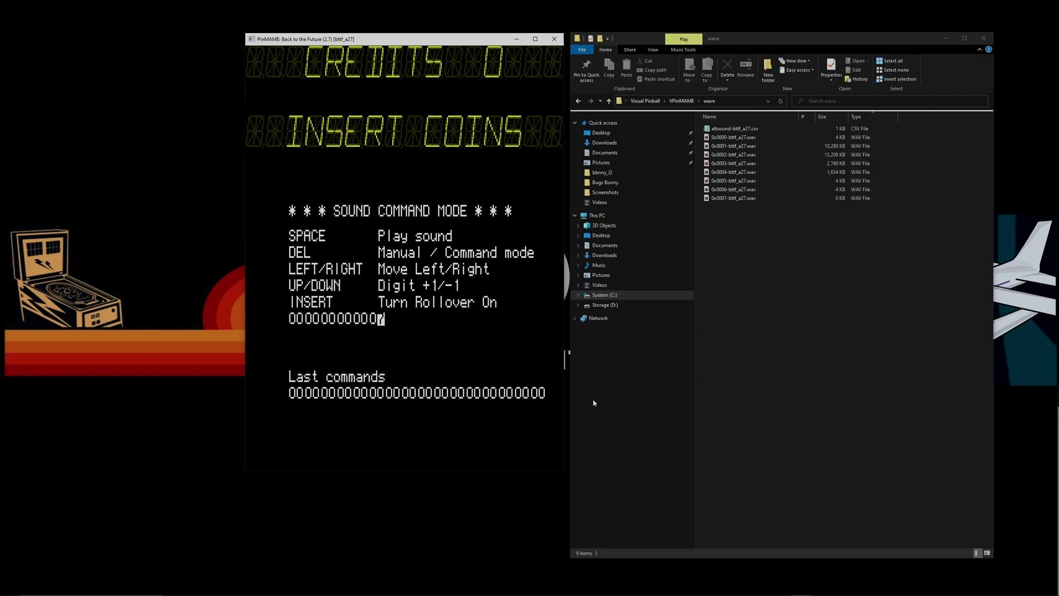
pyautogui.press('Up')
pyautogui.press('space')
pyautogui.press('Delete')
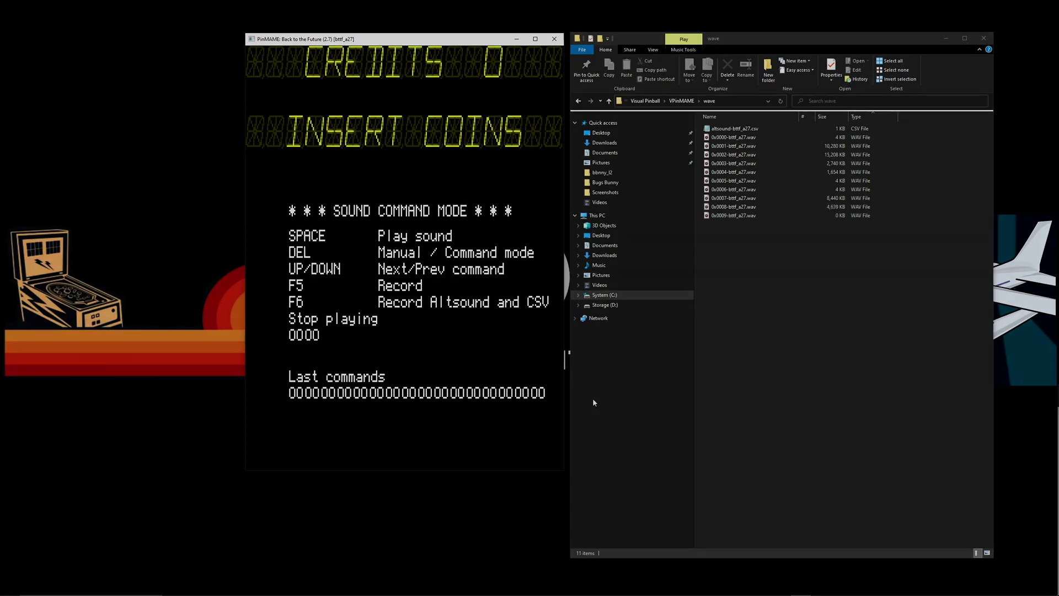
pyautogui.press('Delete')
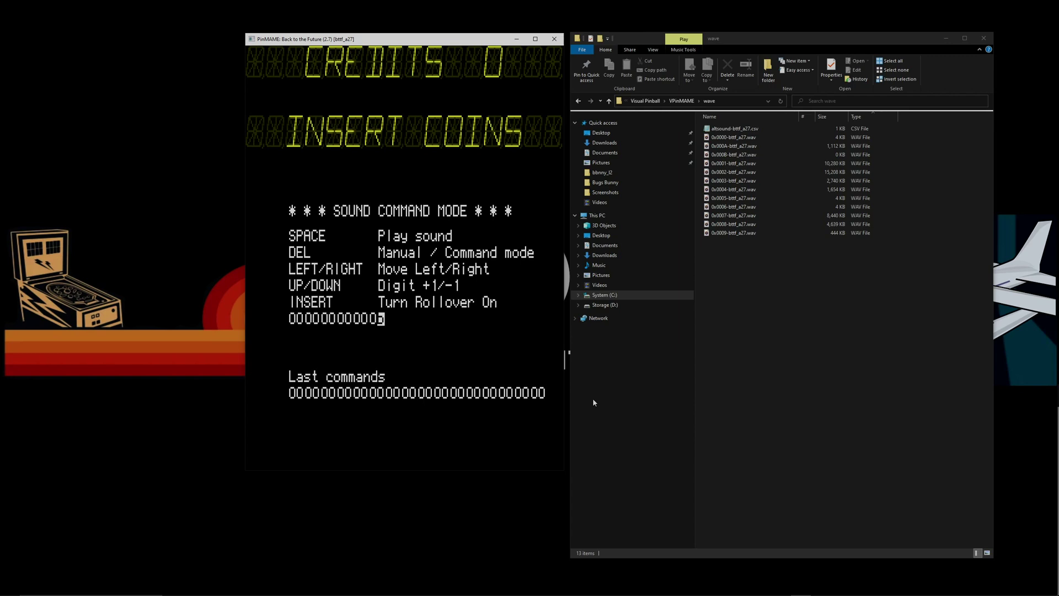
pyautogui.press('Delete')
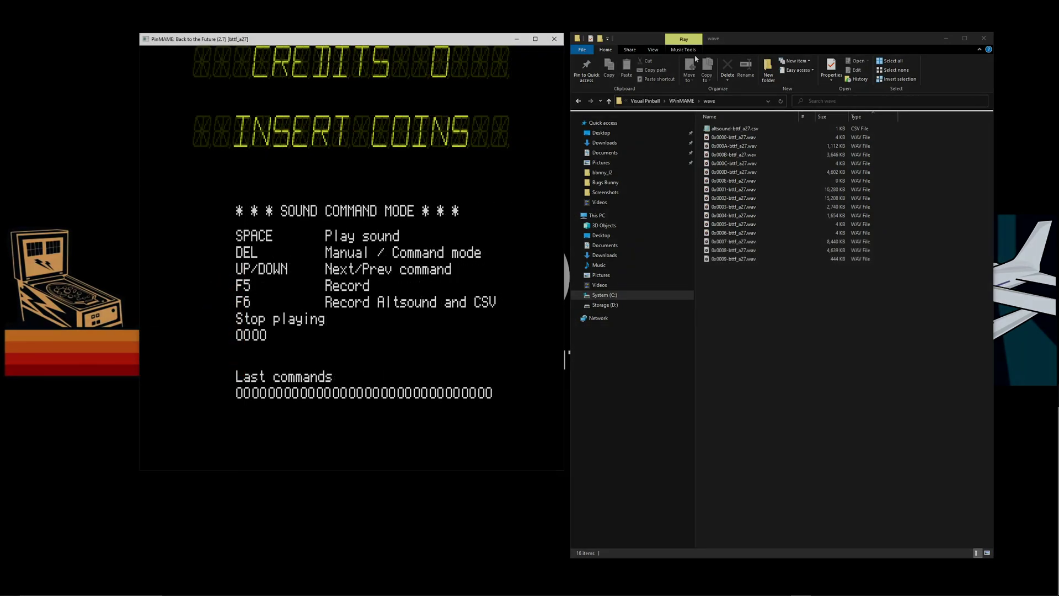
# - Toggle between manual and command mode while continuing the bttf_a27 dump through sounds 0x000E and 0x000F
pyautogui.press('Delete')
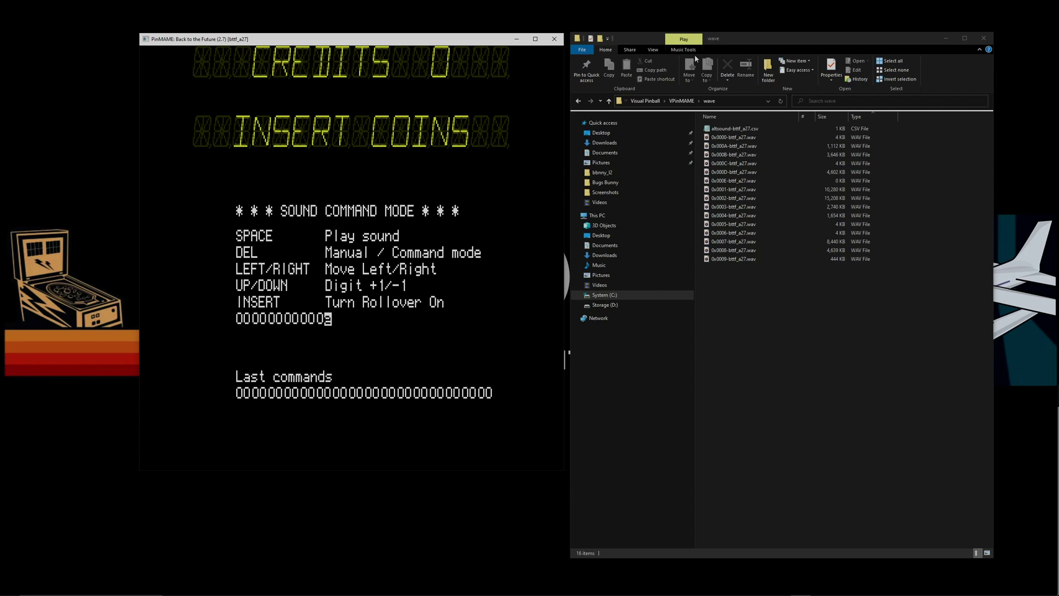
pyautogui.press('Delete')
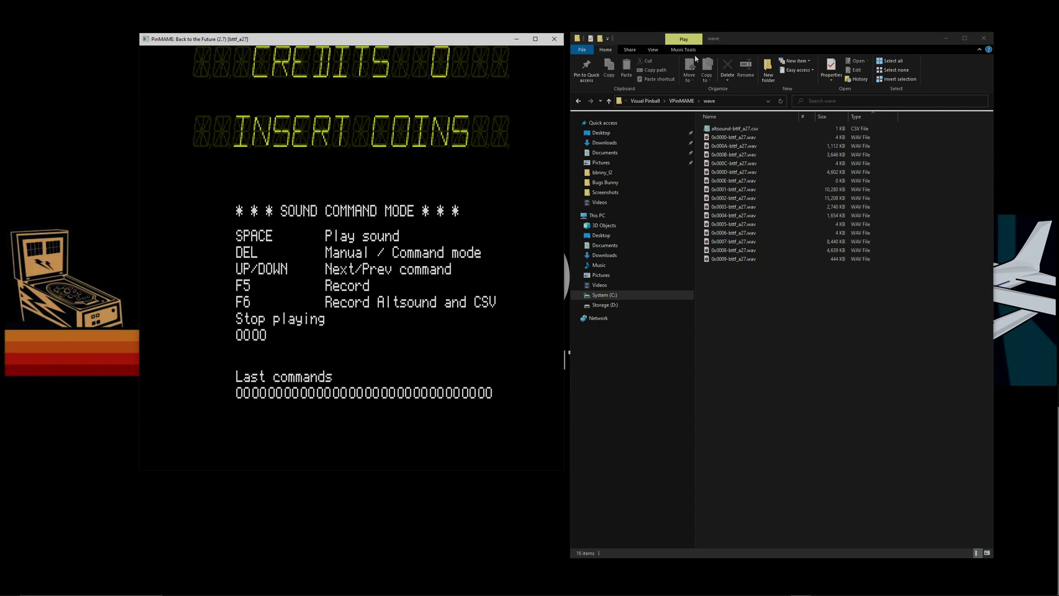
pyautogui.press('Delete')
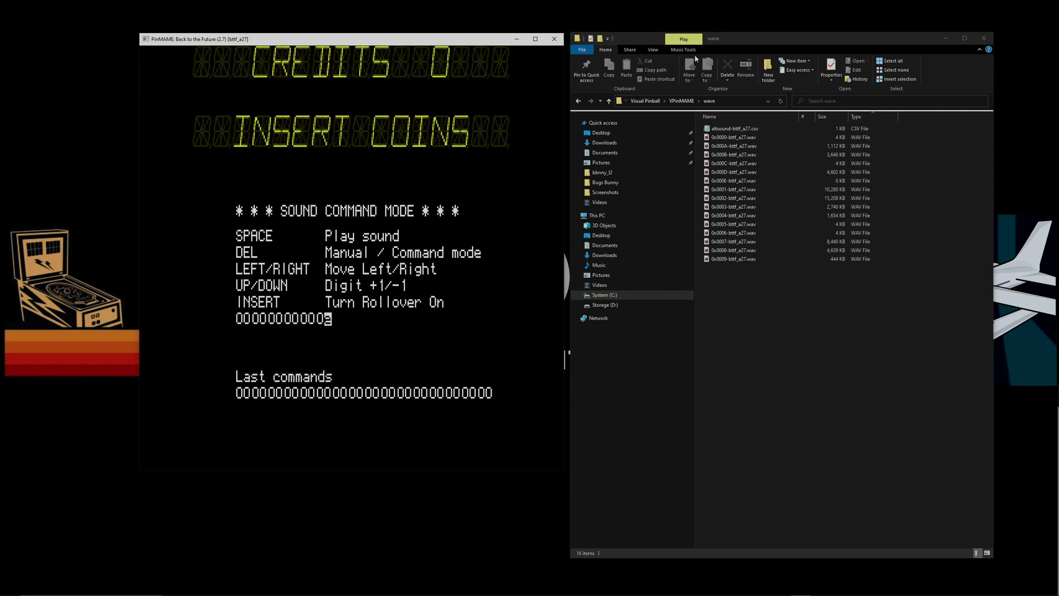
pyautogui.press('Up')
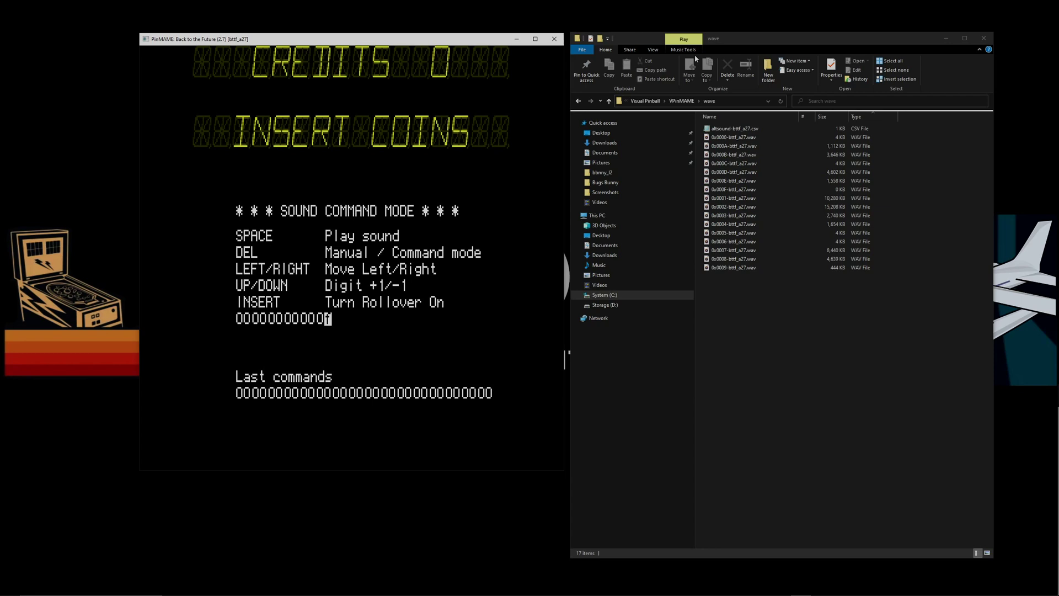
pyautogui.press('Delete')
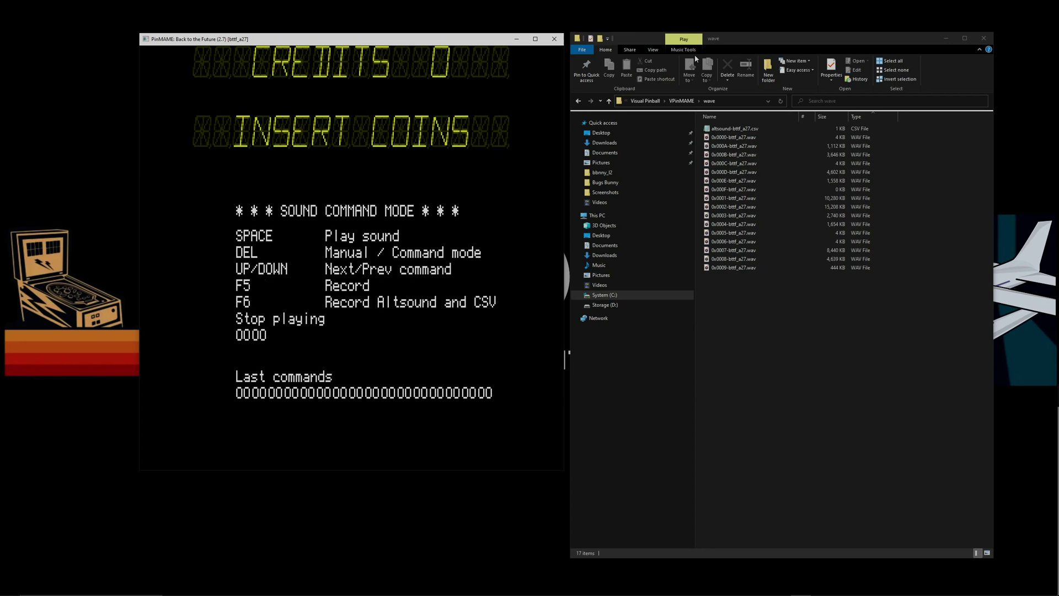
pyautogui.press('Delete')
pyautogui.press('Up')
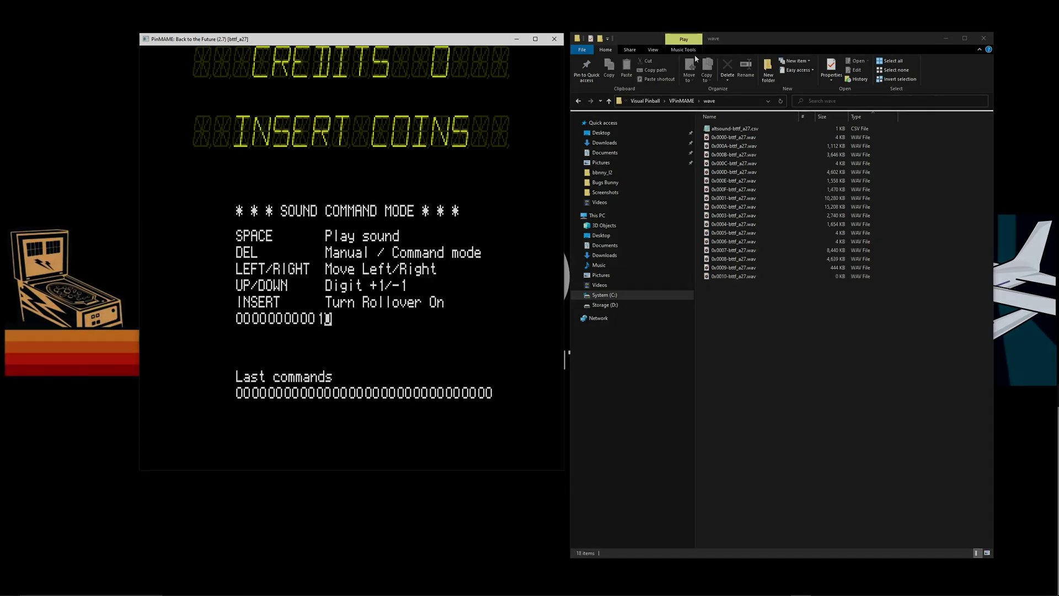
# - Keep the bttf_a27 dump running through sound addresses 0x0010 to 0x0012
pyautogui.press('Up')
pyautogui.press('Up')
pyautogui.press('Up')
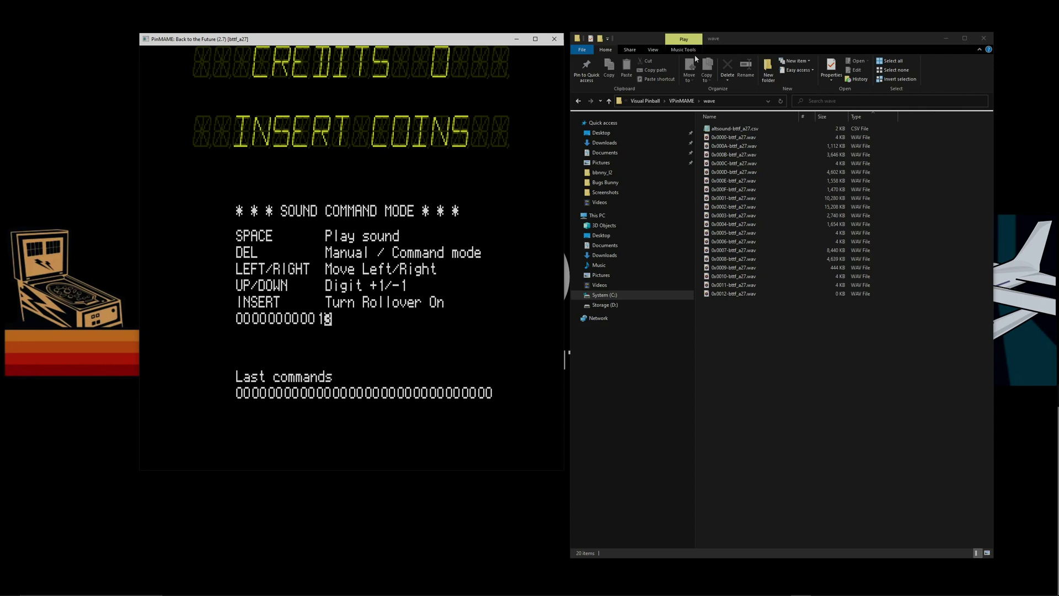
pyautogui.press('Up')
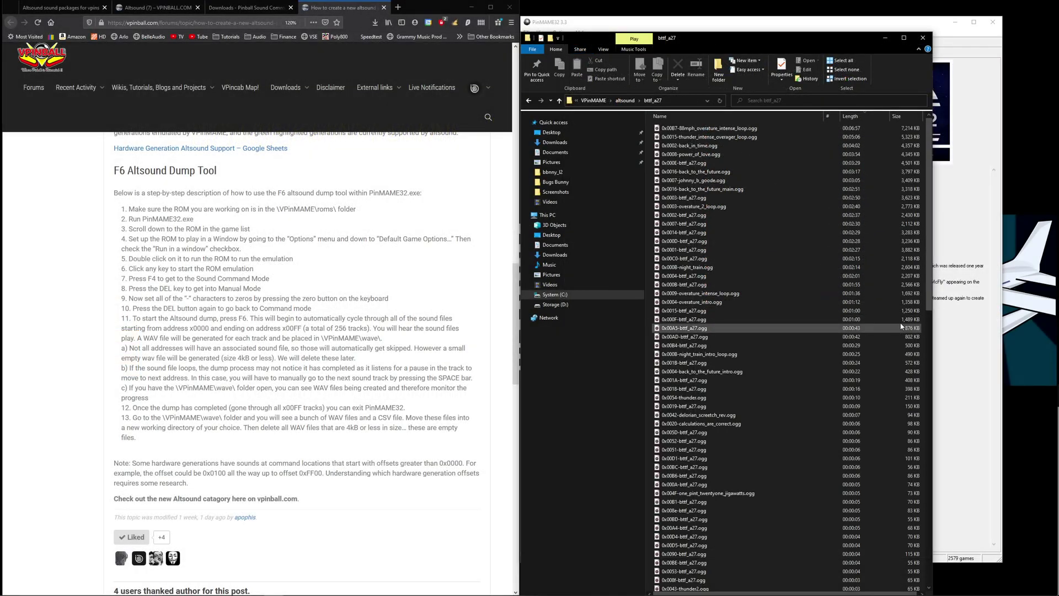
# - Review the names, lengths and sizes of the OGG files in the altsound bttf_a27 folder, down to altsound.csv
pyautogui.scroll(-10, 907, 326)
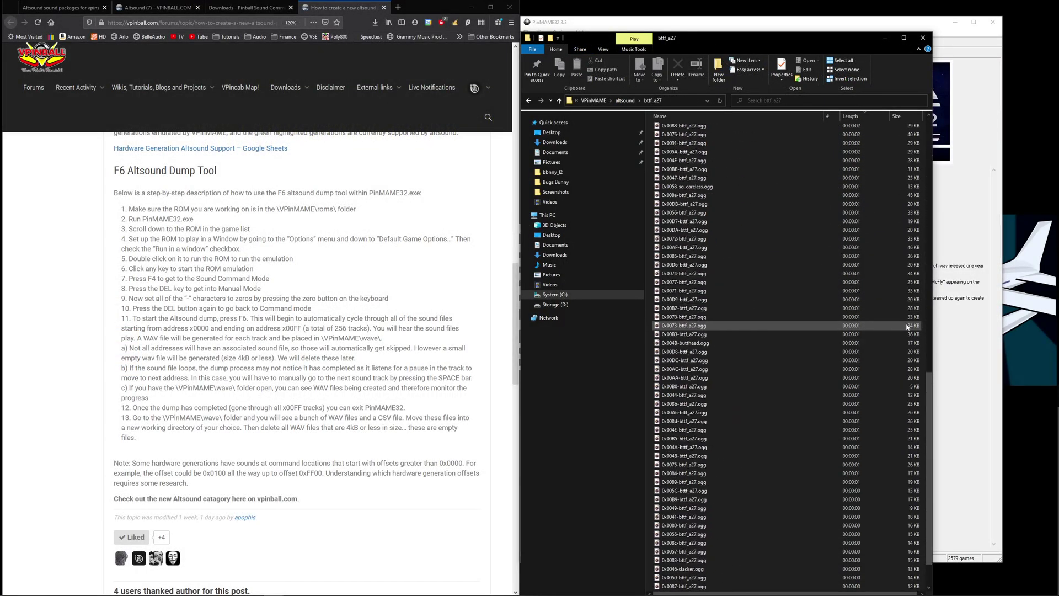
pyautogui.scroll(-2, 907, 326)
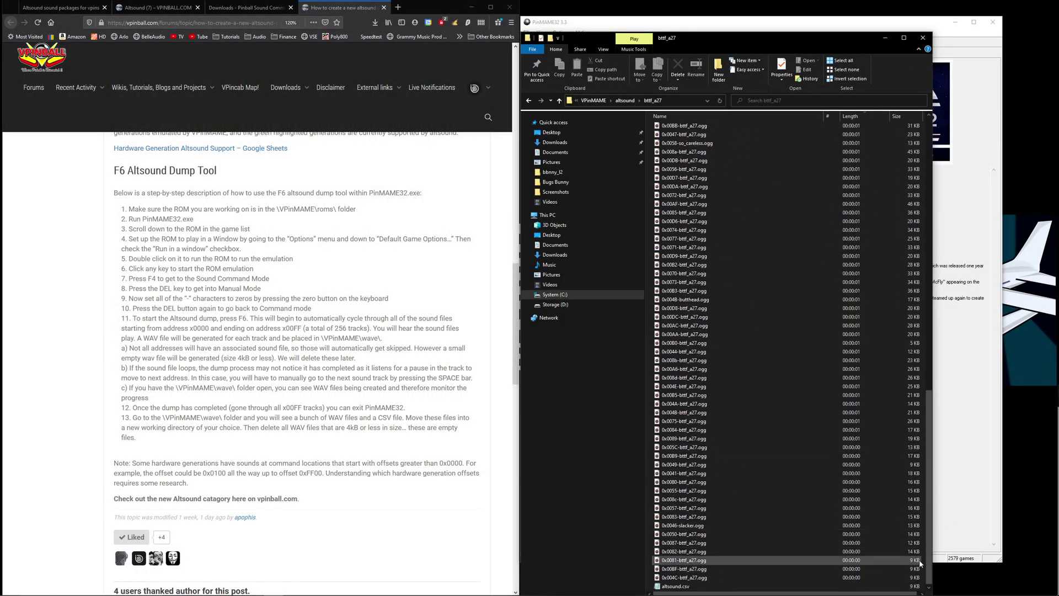
pyautogui.scroll(6, 908, 462)
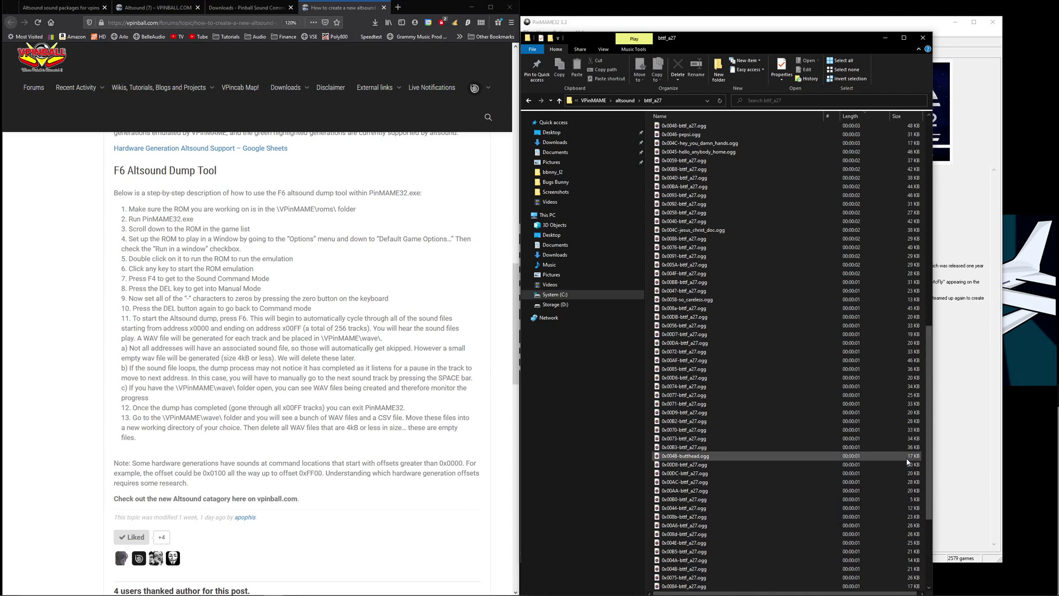
pyautogui.scroll(16, 908, 462)
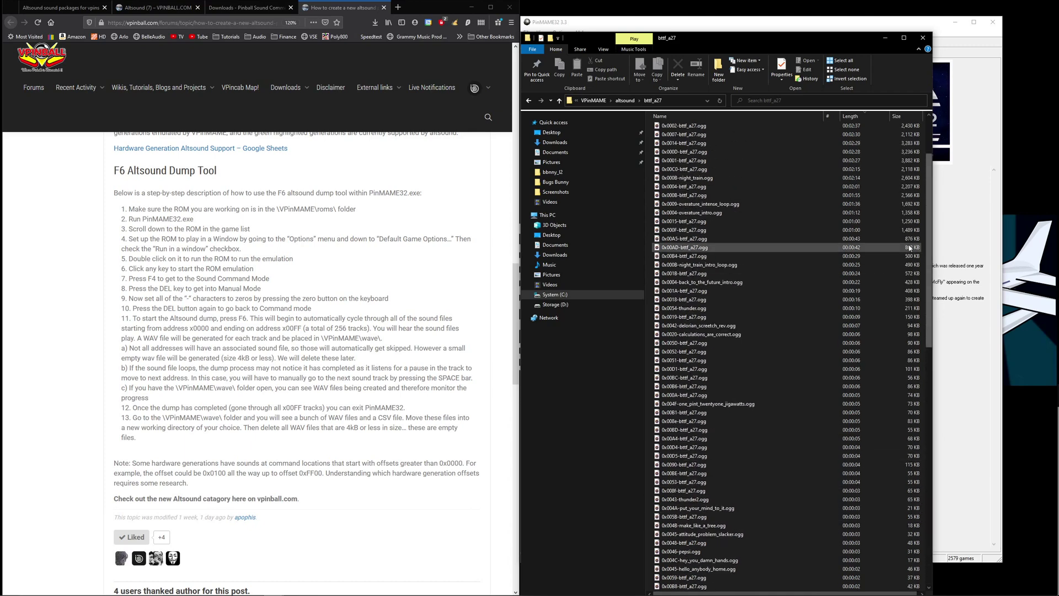
pyautogui.scroll(-1, 737, 258)
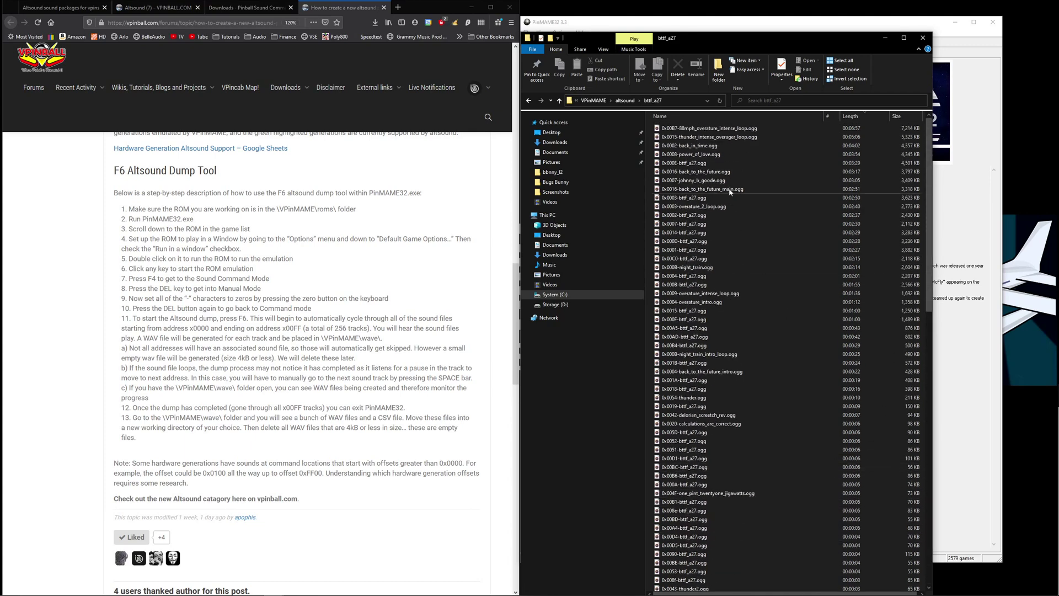
pyautogui.scroll(-20, 738, 284)
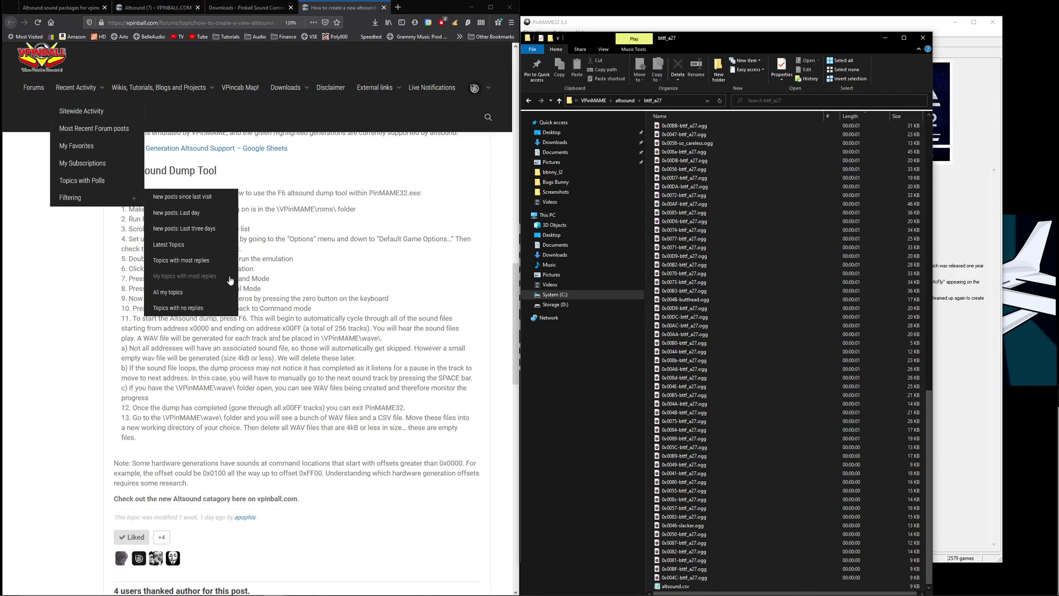
# - Review the Overview section of the altsound project guide for package requirements and ways to build one
pyautogui.scroll(3, 374, 256)
pyautogui.scroll(15, 374, 255)
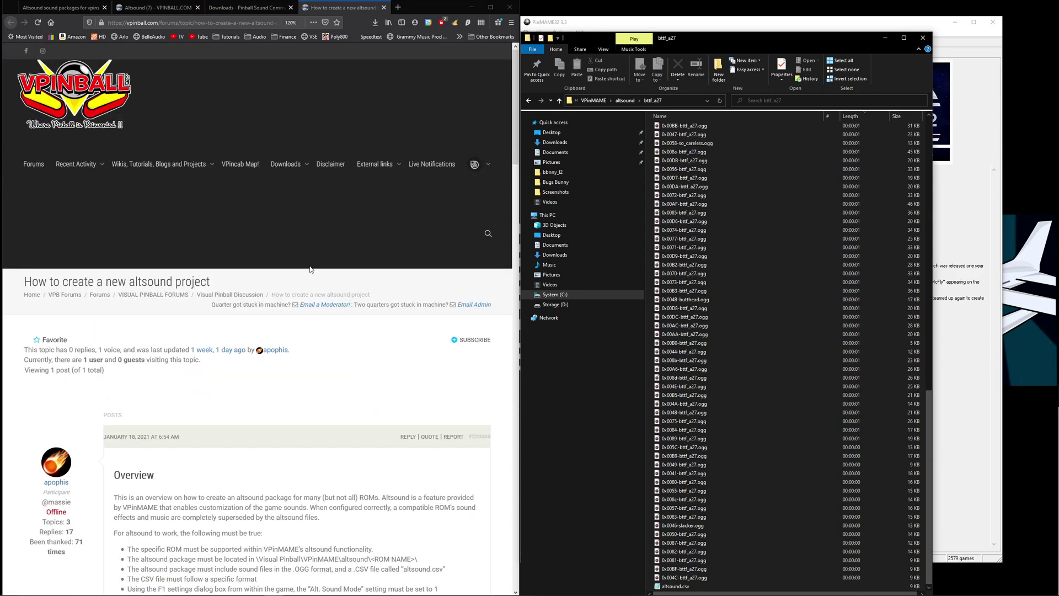
pyautogui.scroll(-8, 310, 269)
pyautogui.scroll(4, 297, 276)
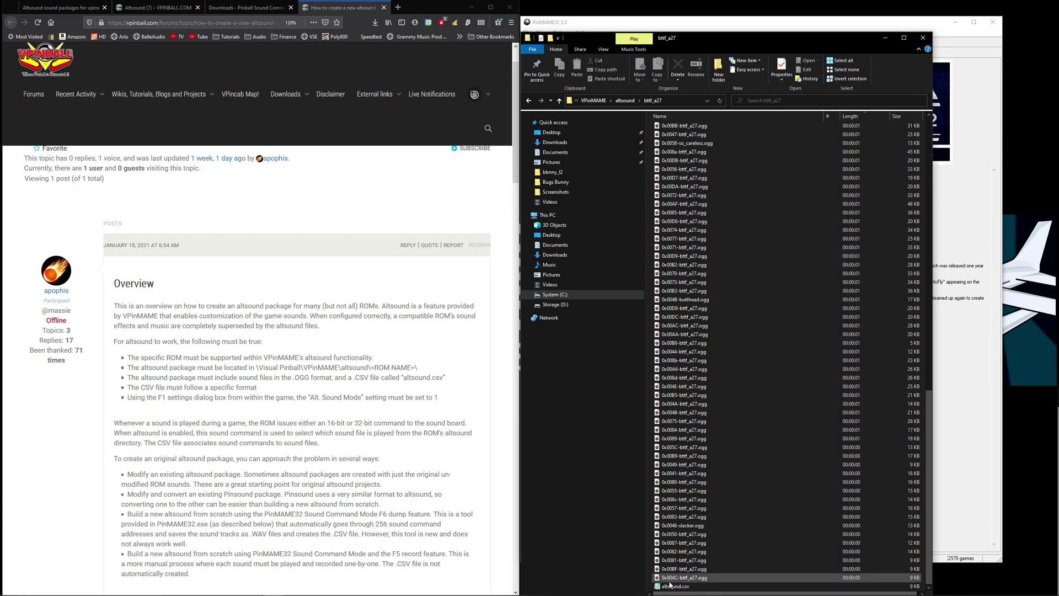
# - Examine the columns and sound entries of altsound.csv in an enlarged Notepad window, and close the file and the bttf_a27 folder
pyautogui.doubleClick(674, 586)
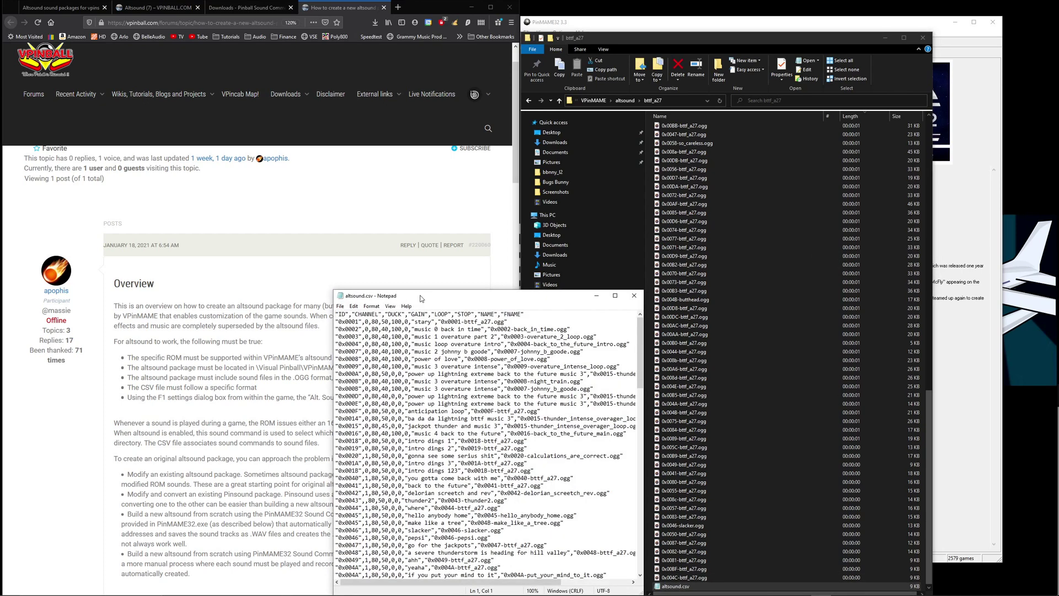
pyautogui.moveTo(498, 302); pyautogui.dragTo(425, 84)
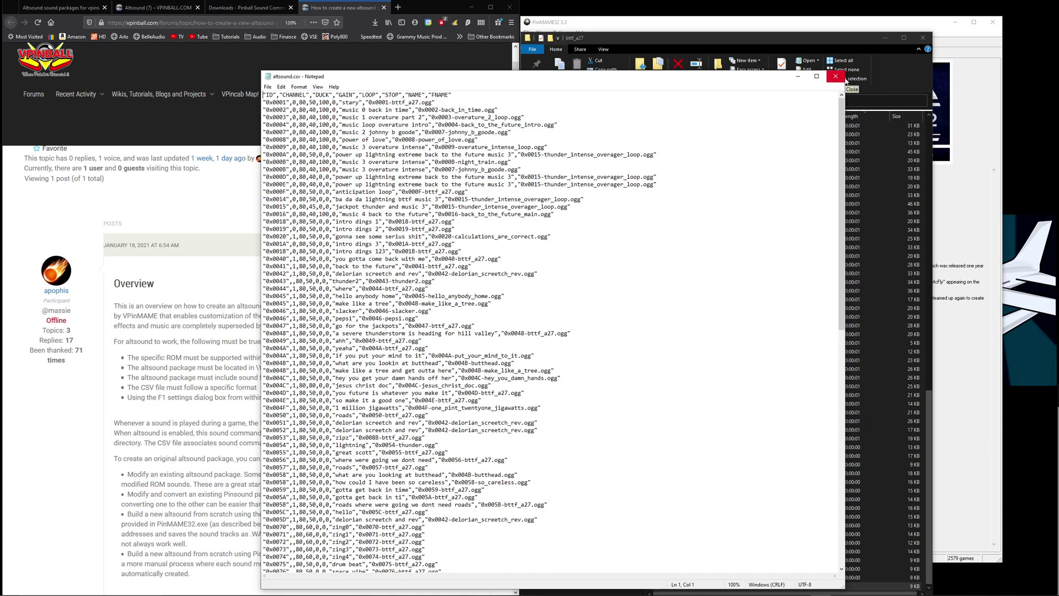
pyautogui.click(838, 78)
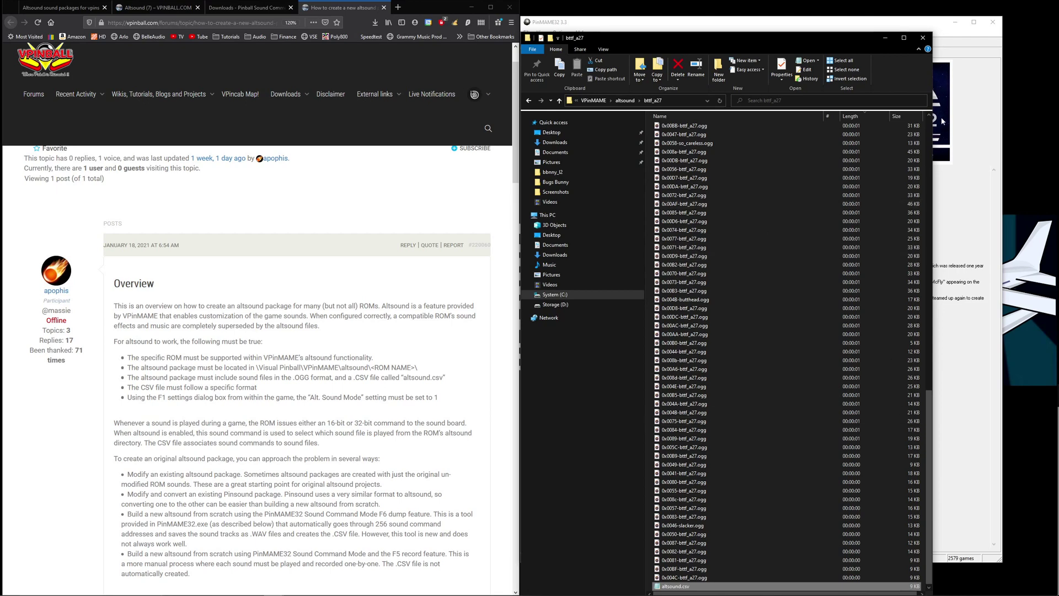
pyautogui.click(923, 38)
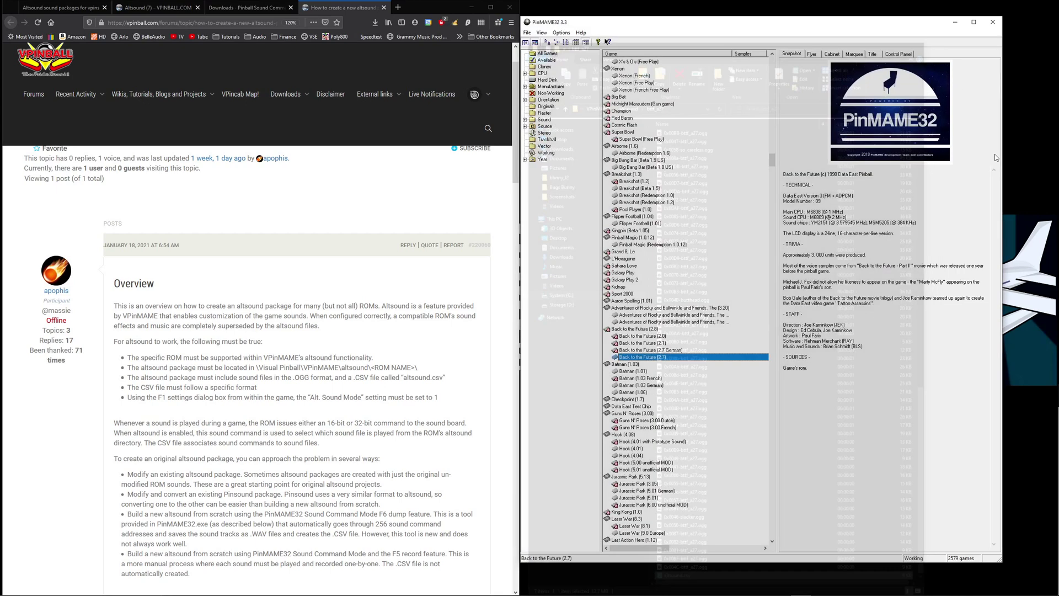